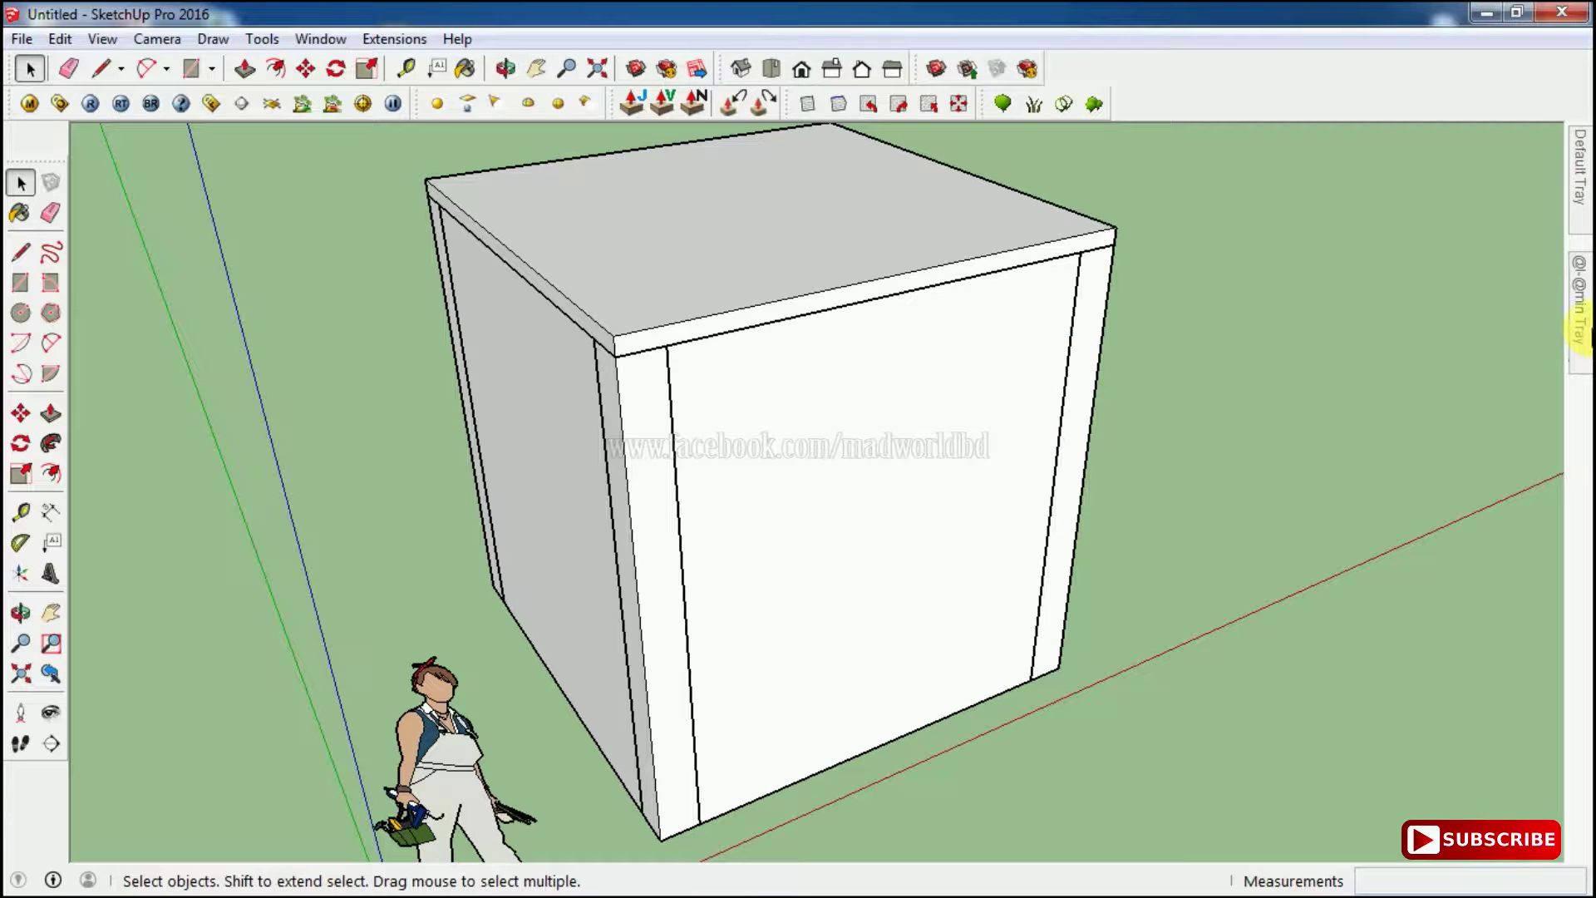
Pin the tray, expand Layers, and add a new layer named Column
mouse_move(1583, 316)
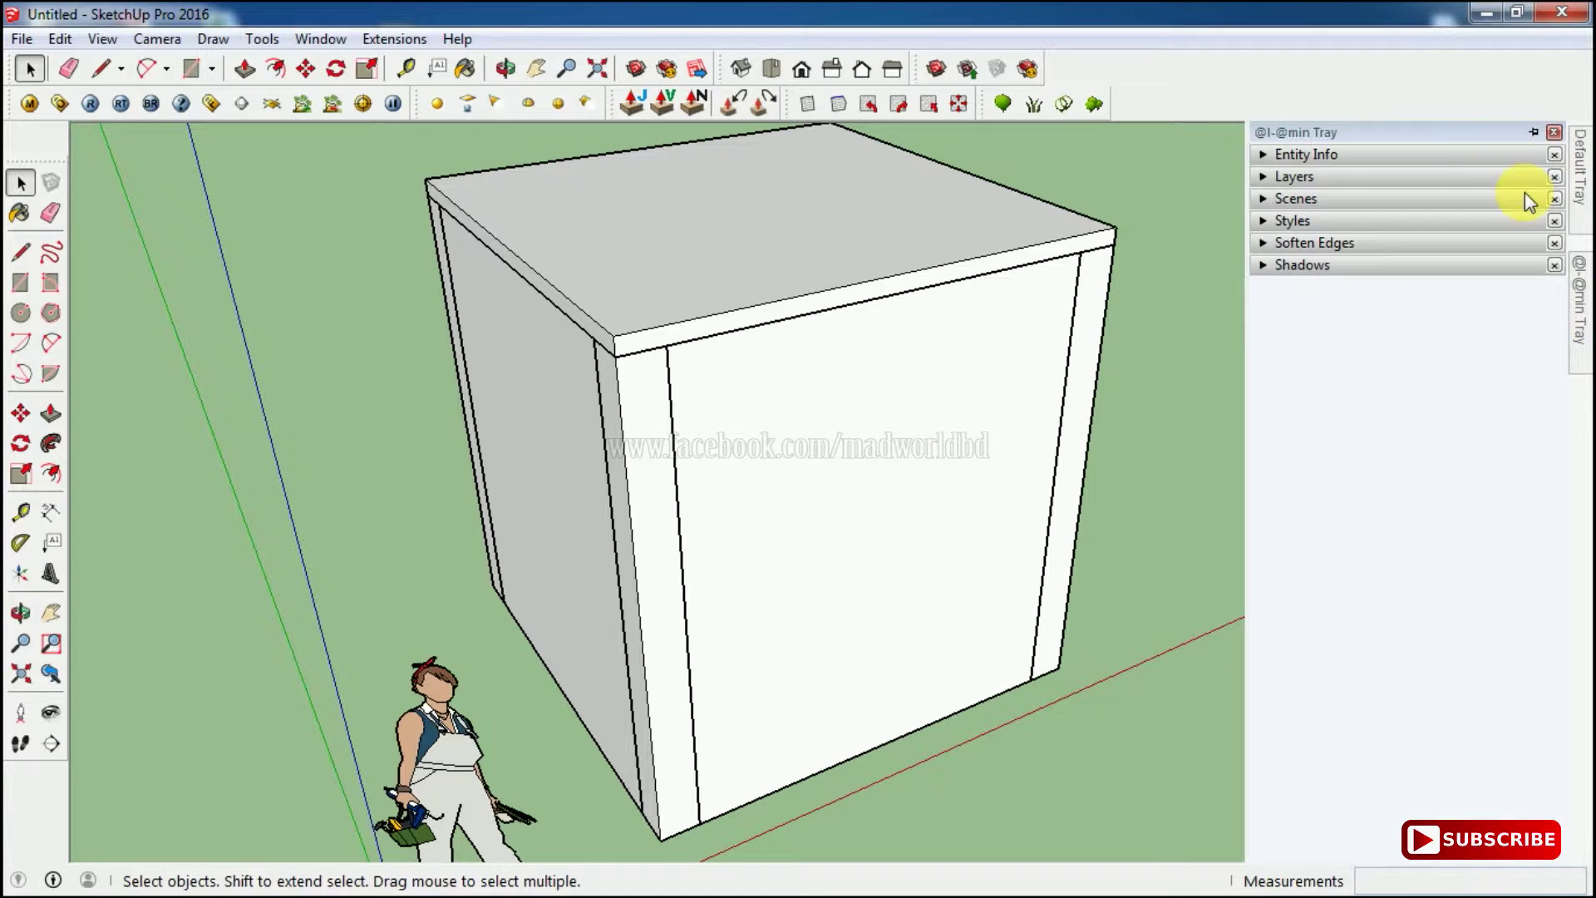
click(1533, 133)
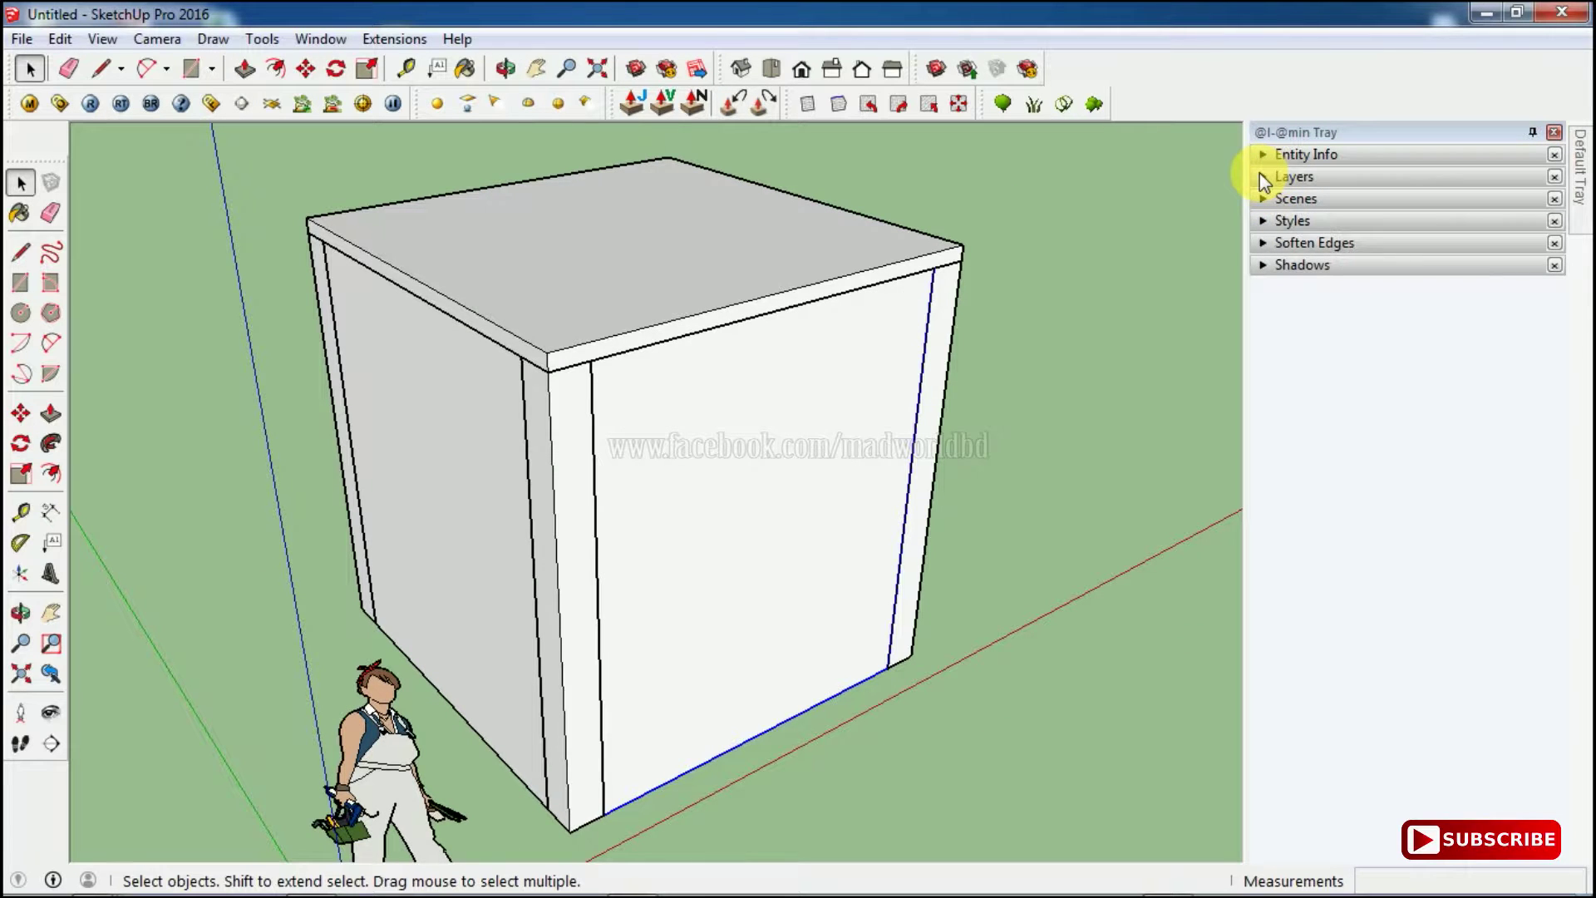
click(1262, 176)
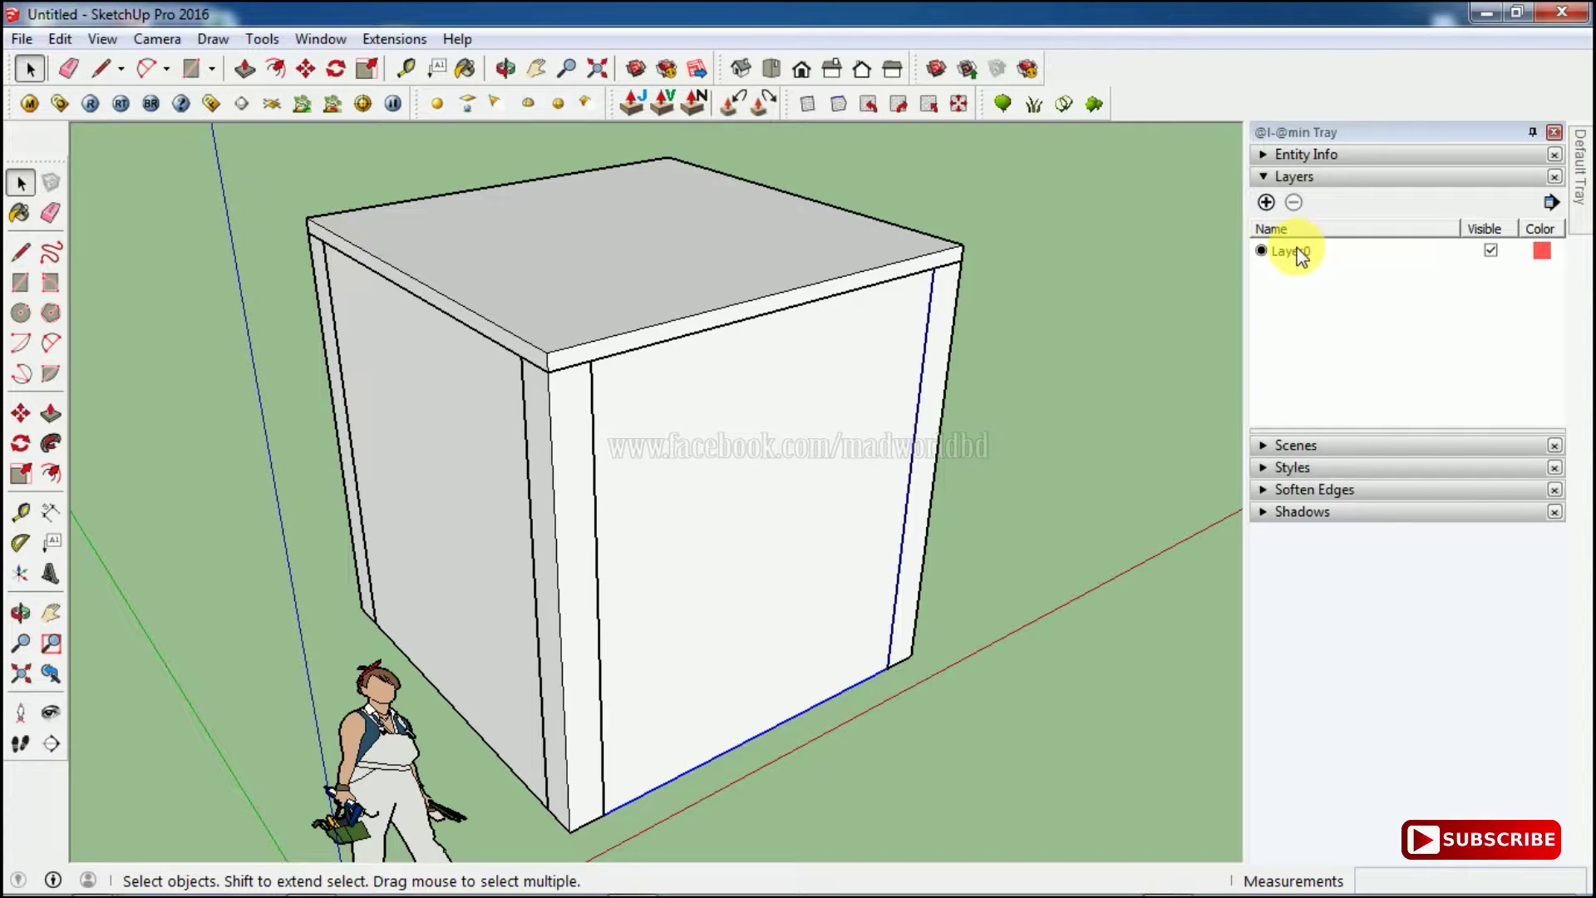
click(1268, 206)
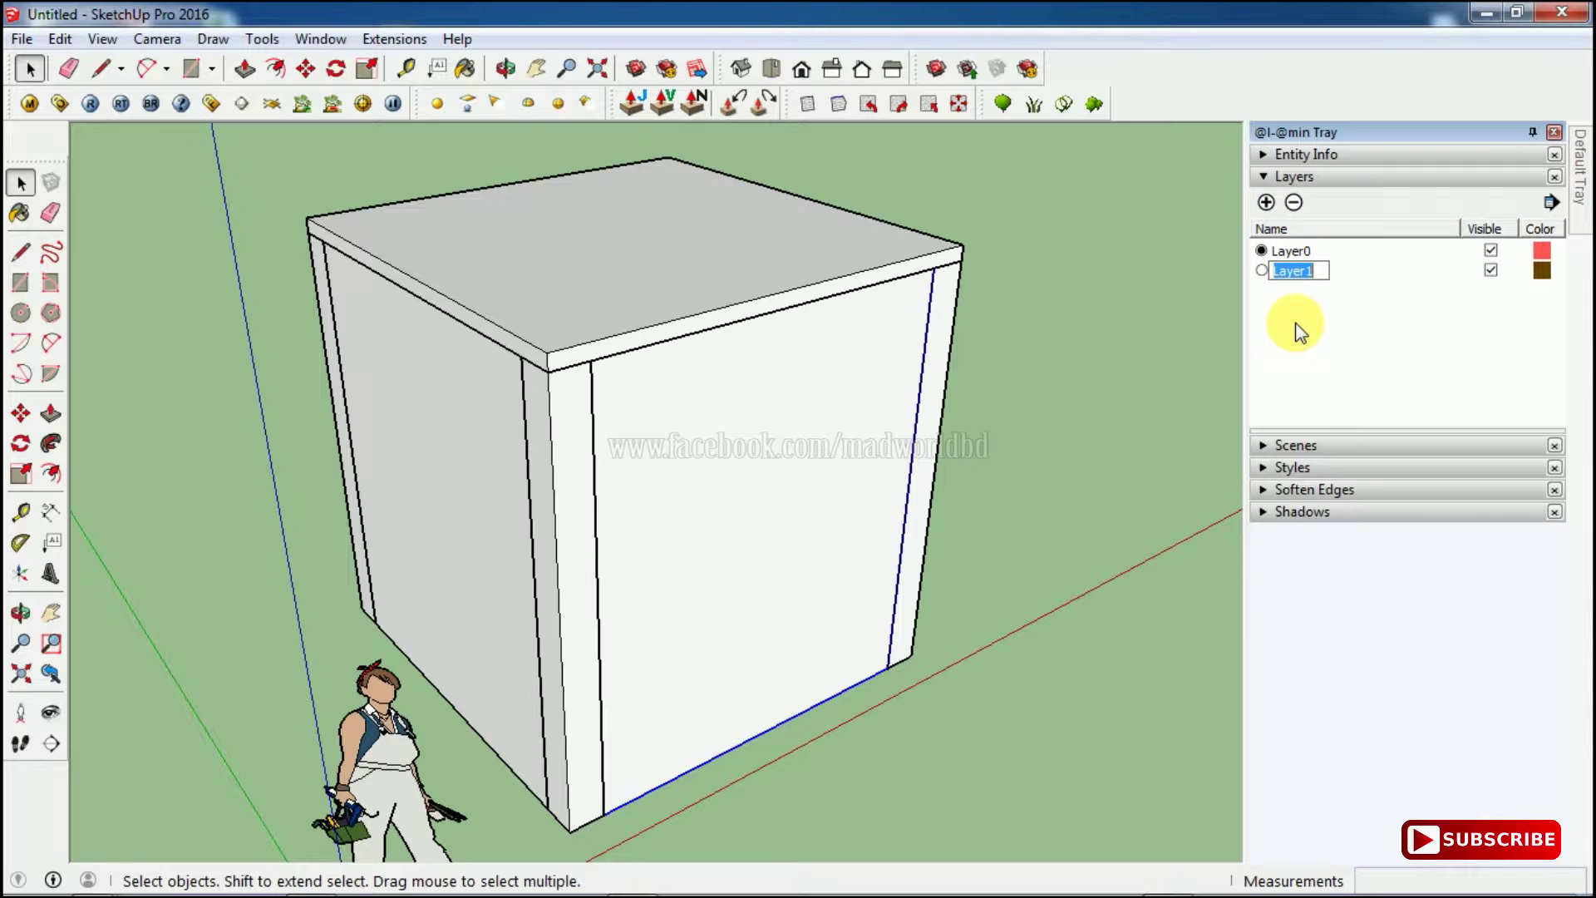
text(Column)
click(1299, 331)
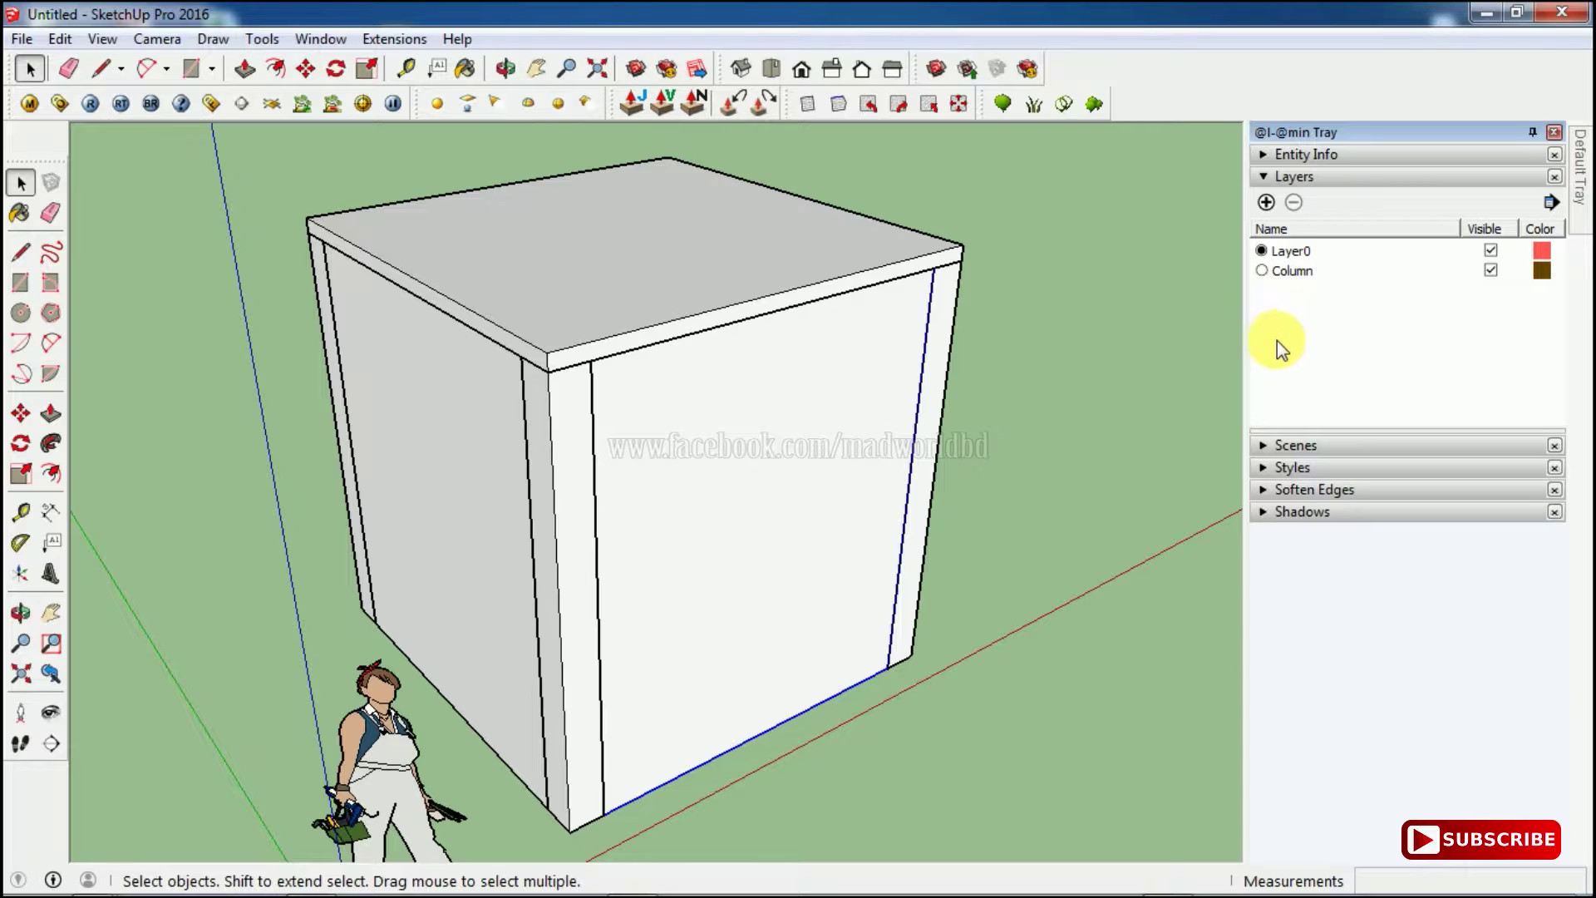
Add three more layers named Roof, Wall and Floor
click(1268, 203)
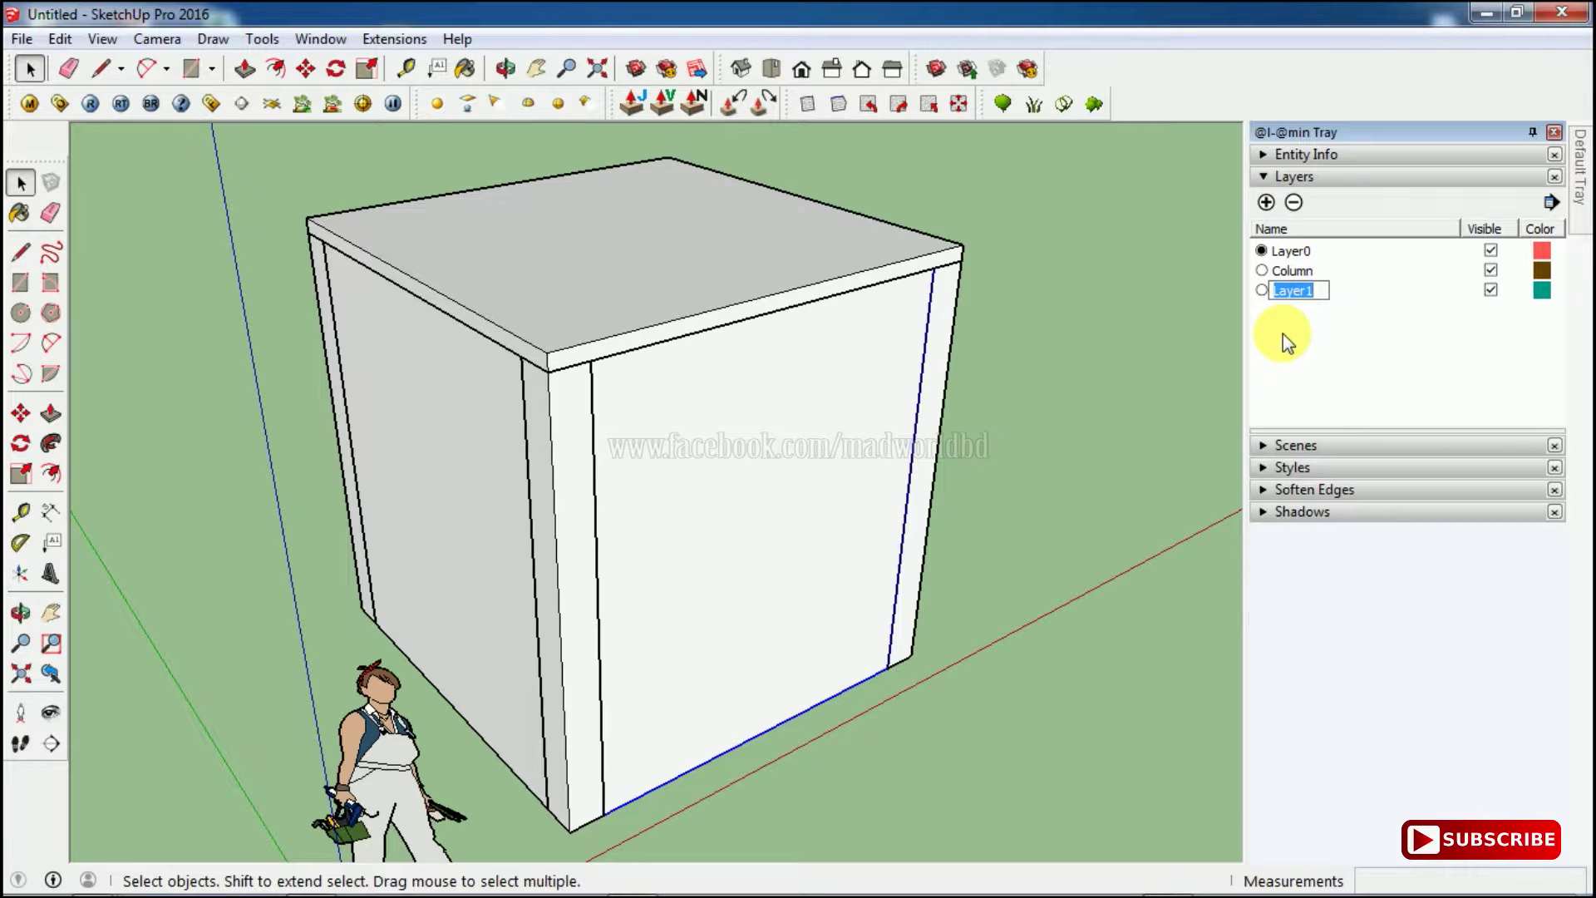
click(1284, 334)
click(1266, 203)
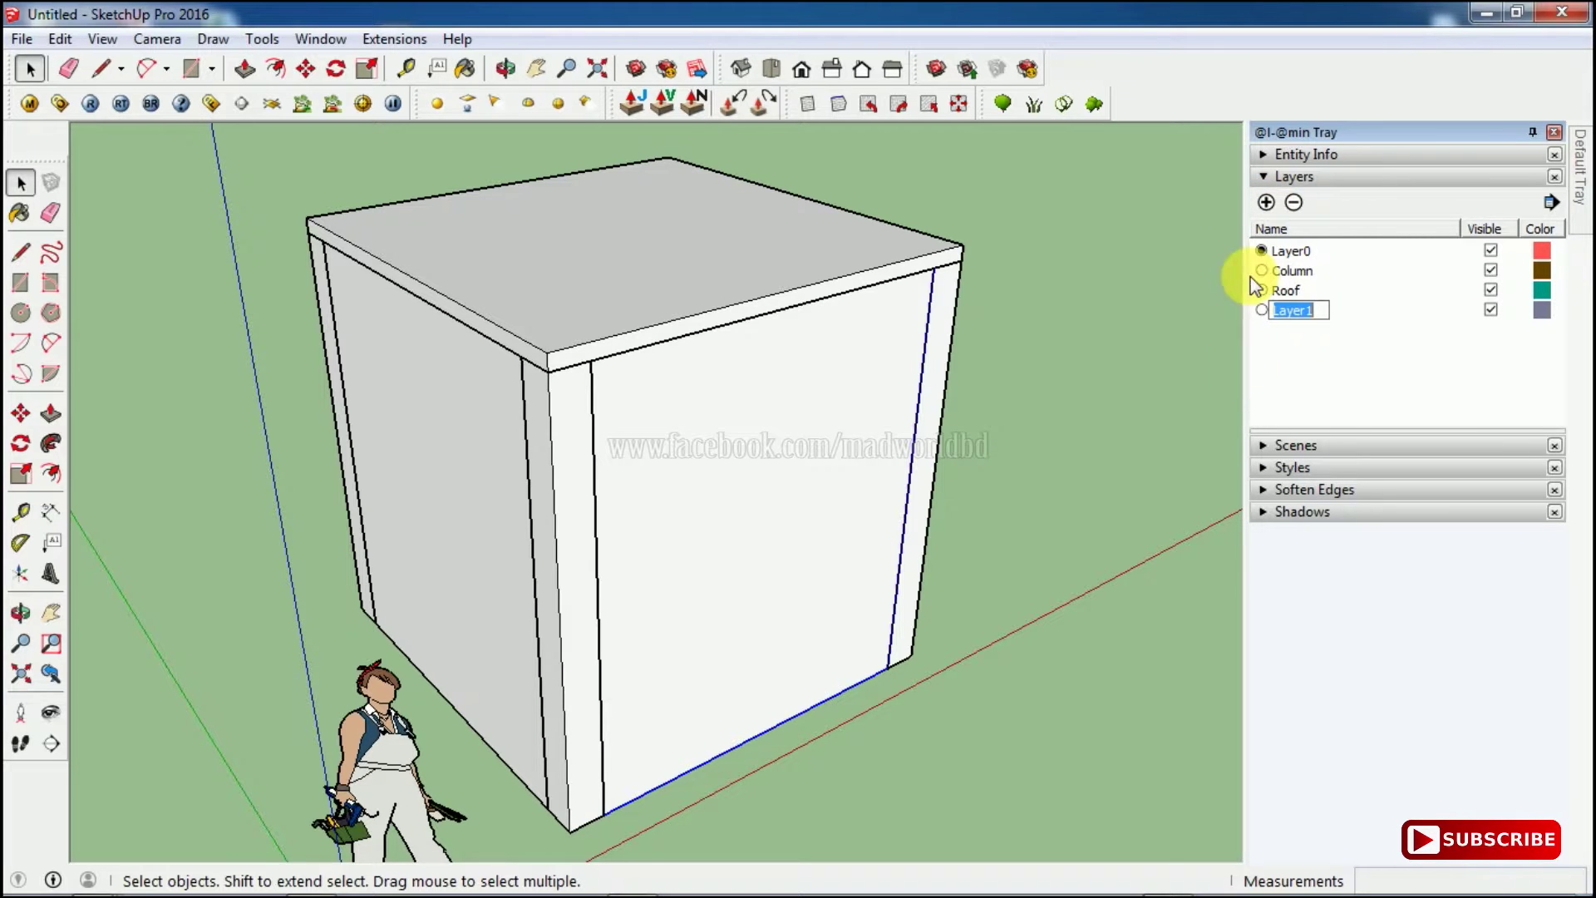
text(Wa)
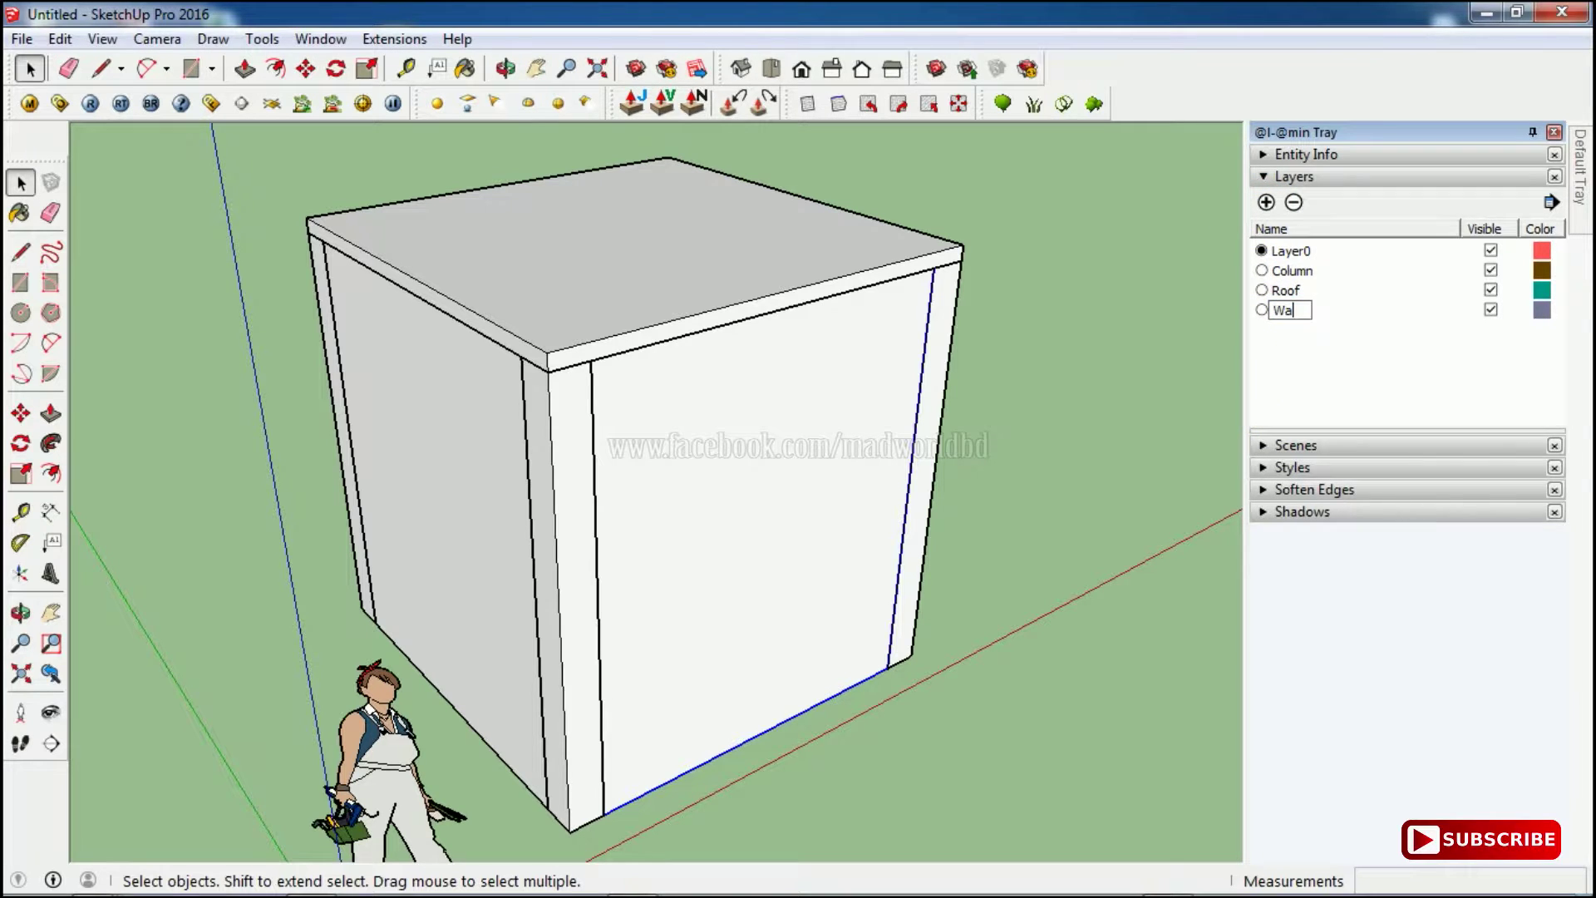
text(ll)
click(1290, 372)
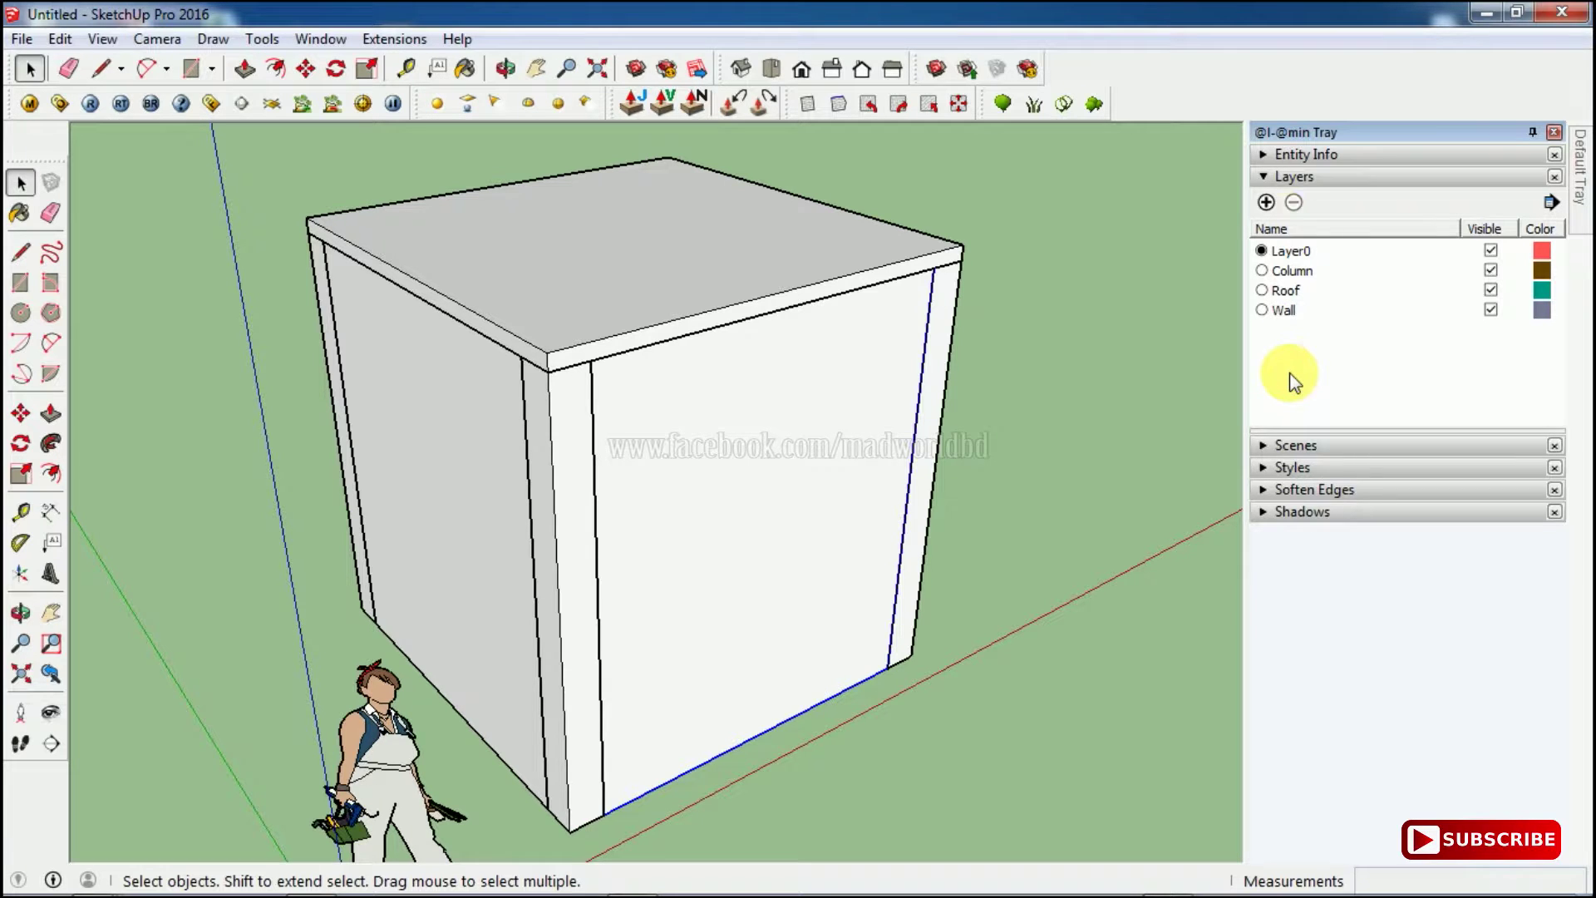
click(1266, 202)
text(Floor)
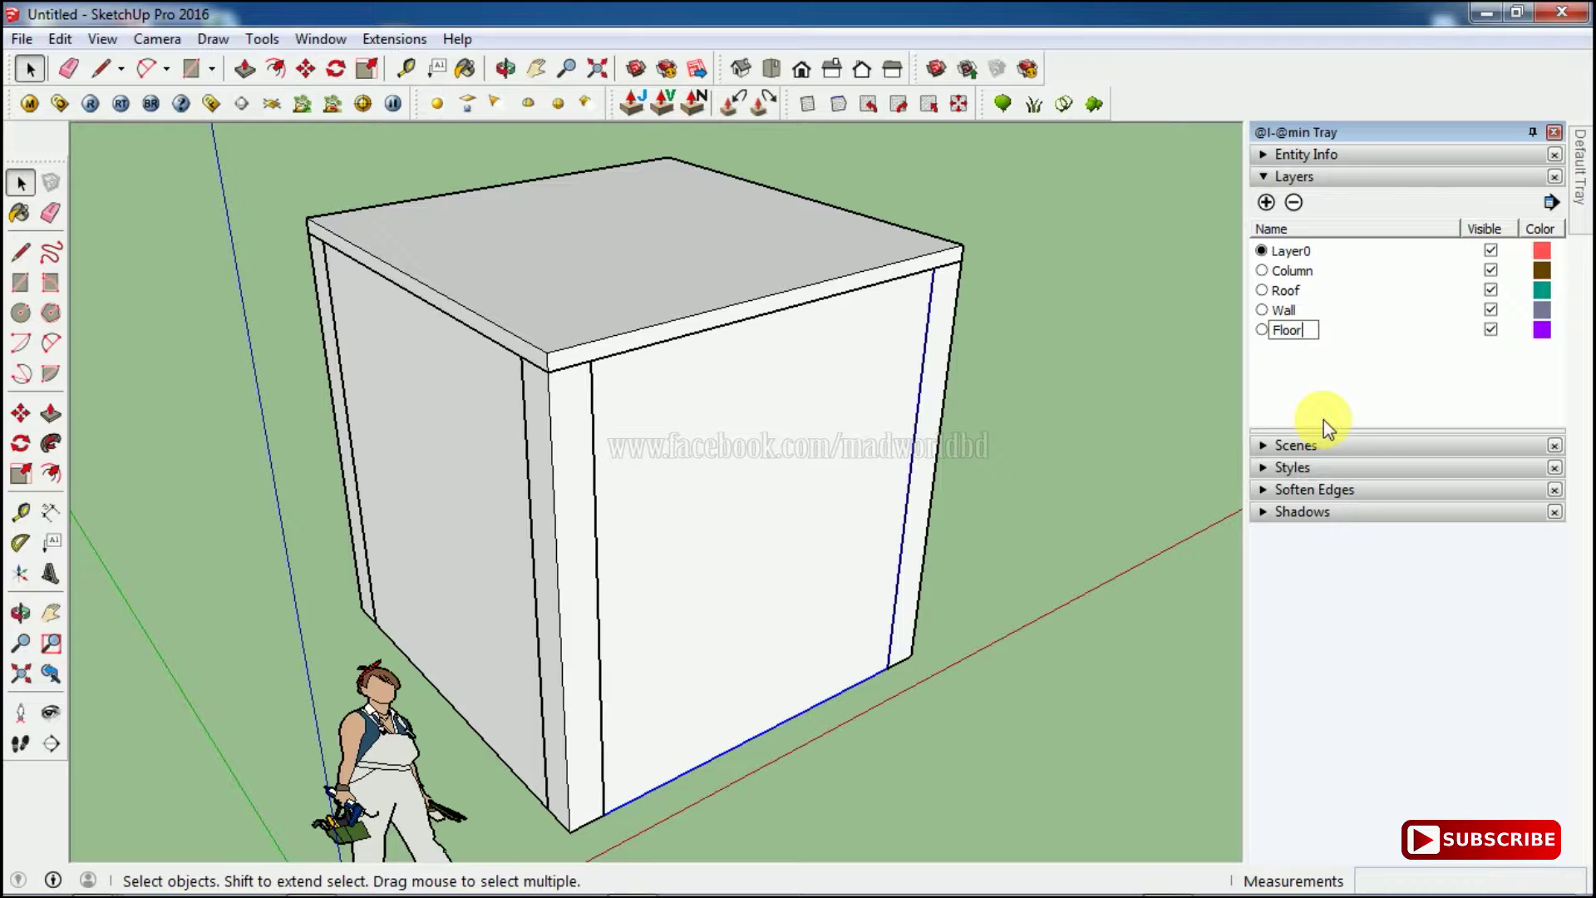
click(1274, 396)
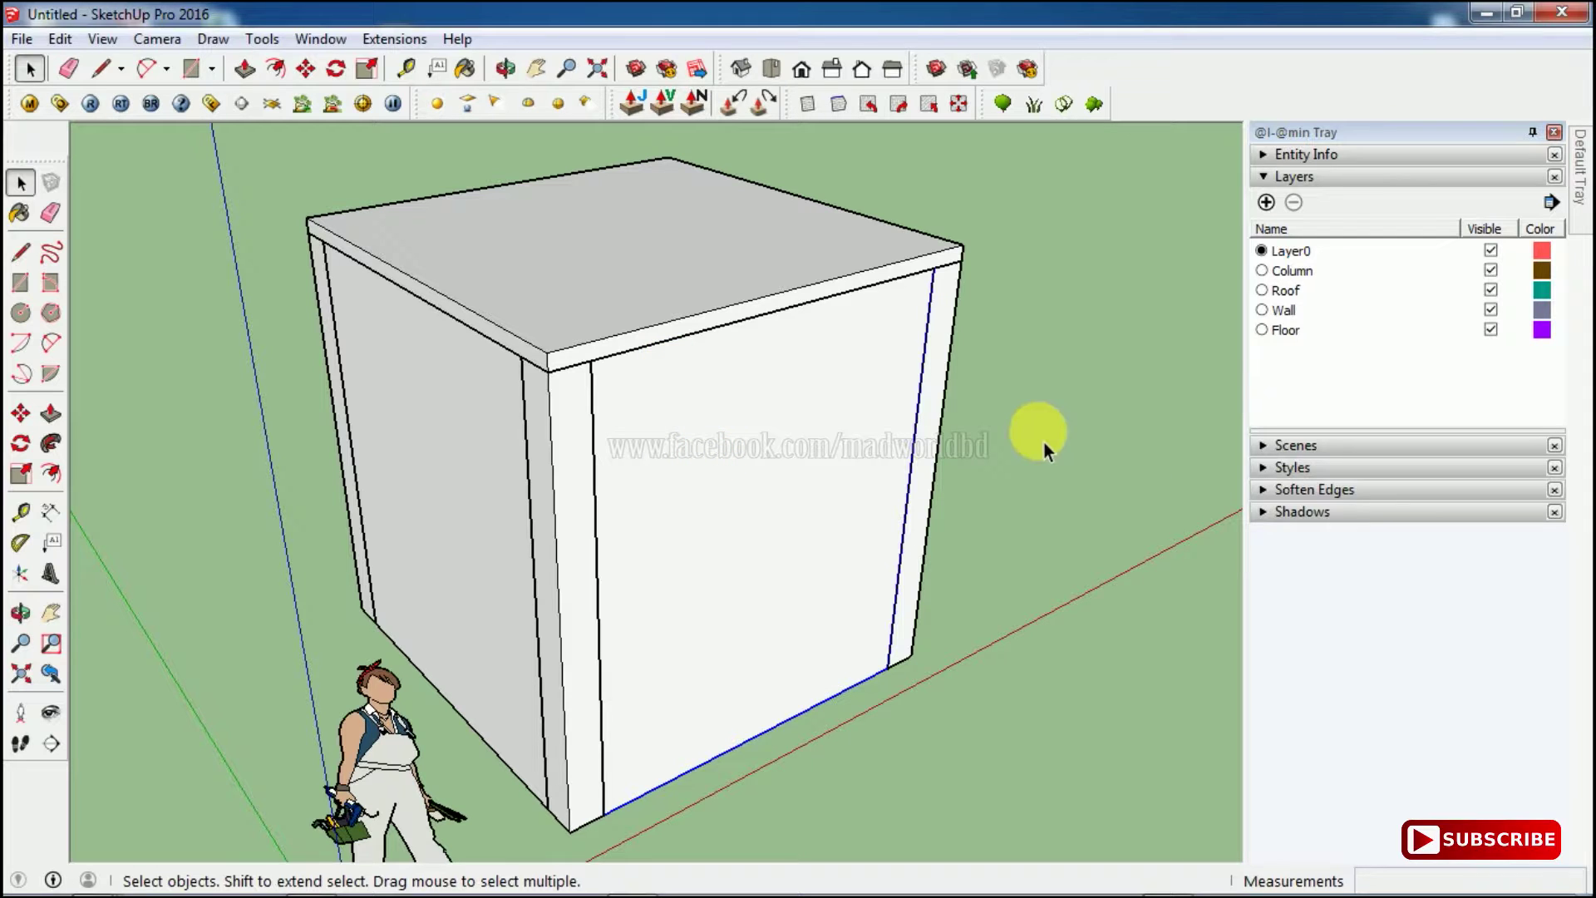
Select the top roof slab and assign it to the Roof layer in Entity Info
click(1015, 423)
click(656, 251)
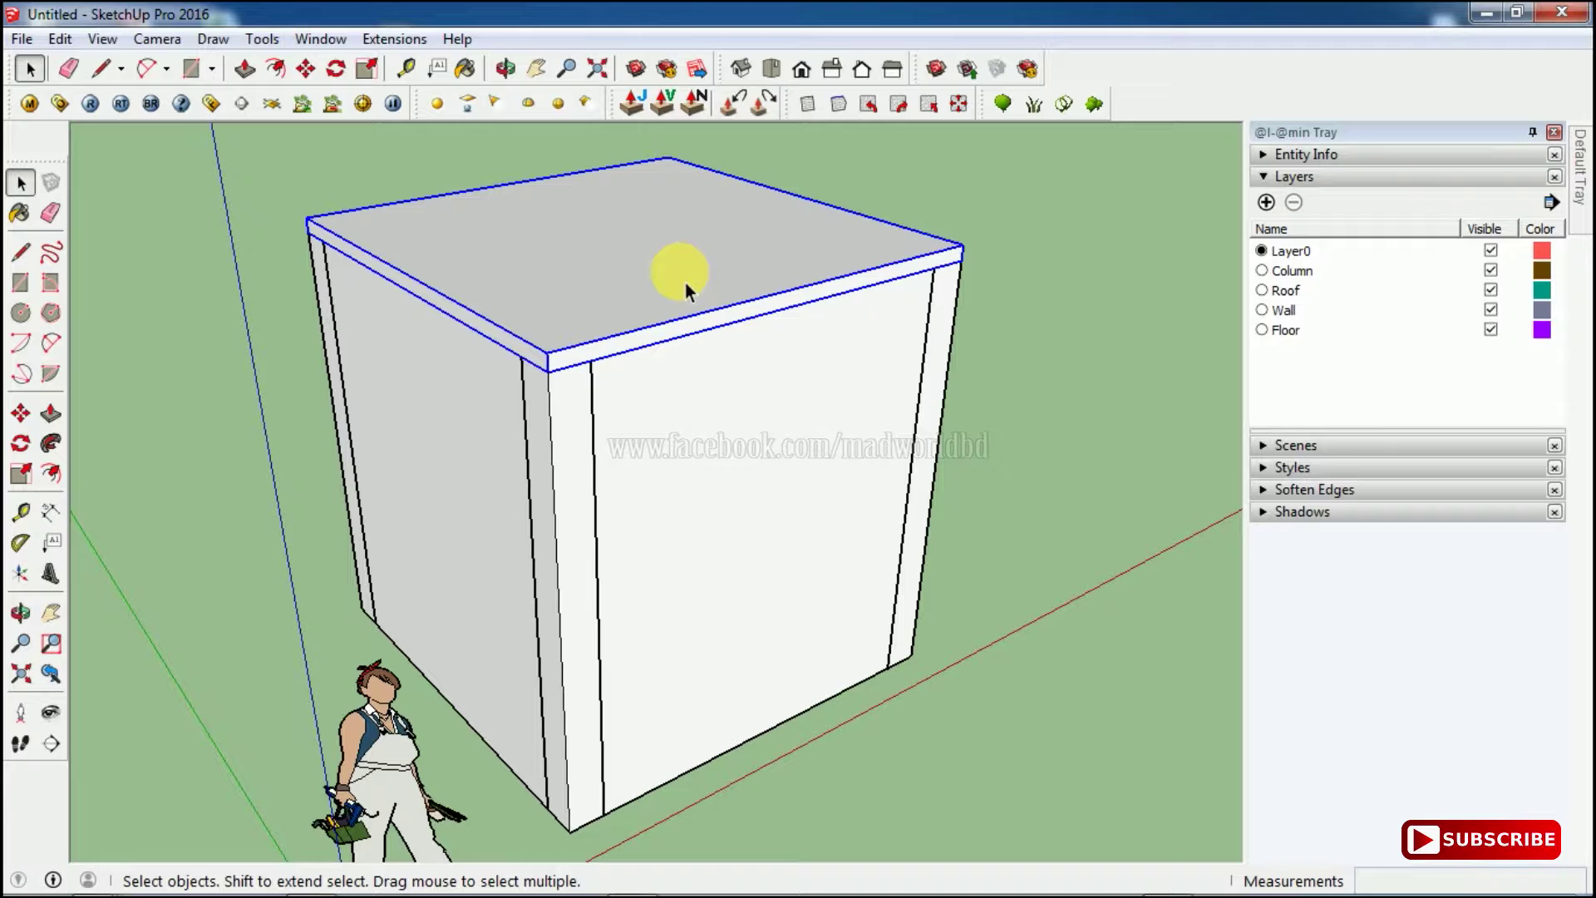
click(1416, 156)
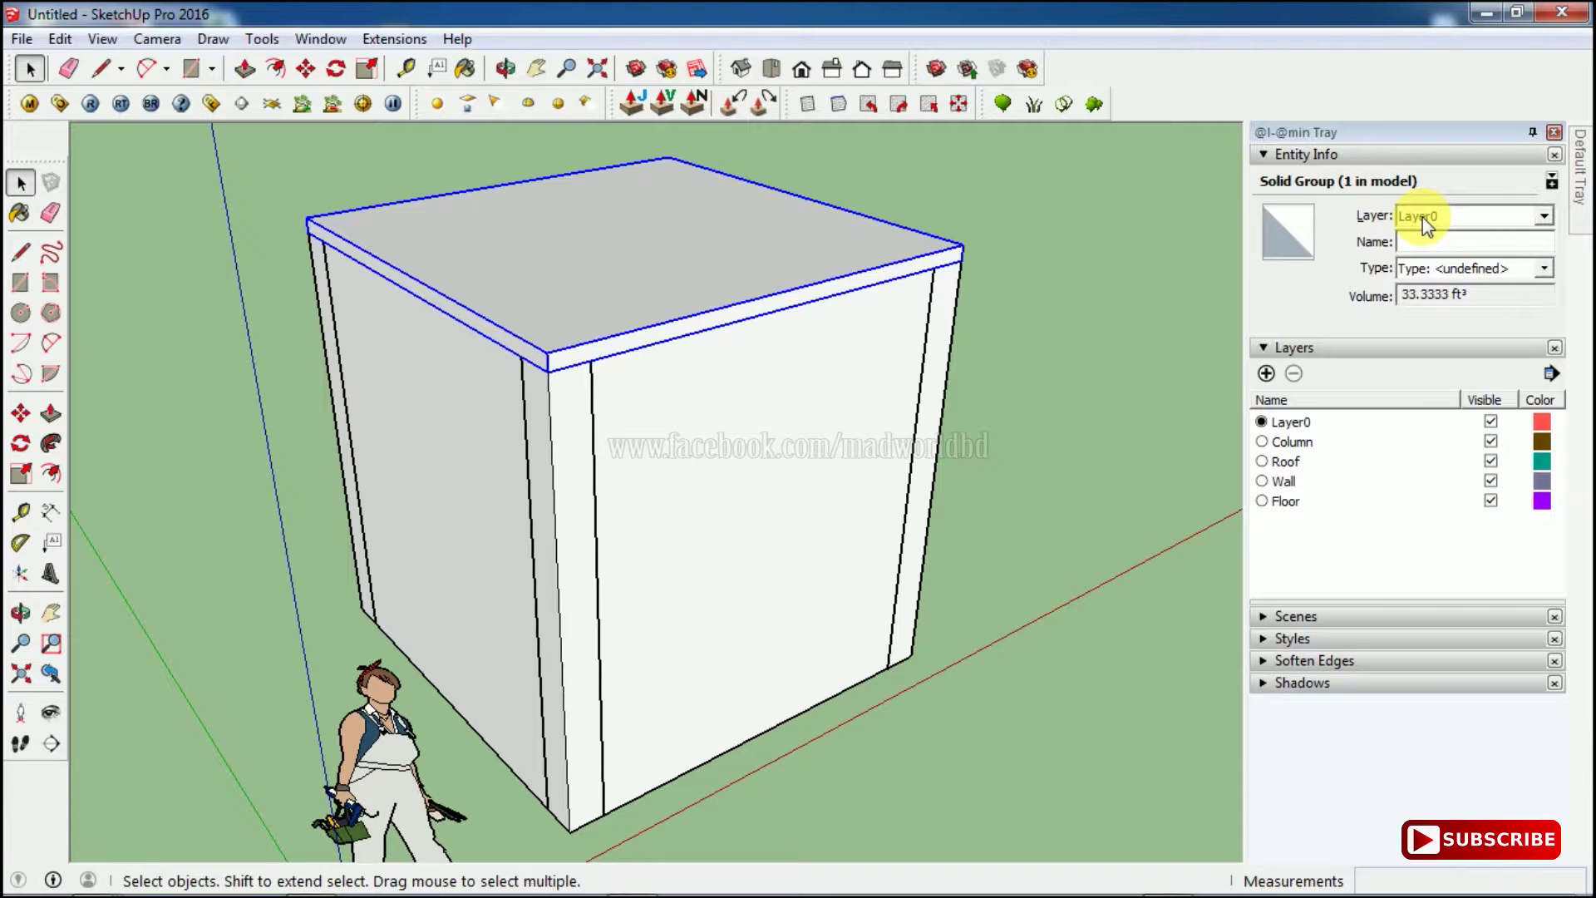
click(1544, 217)
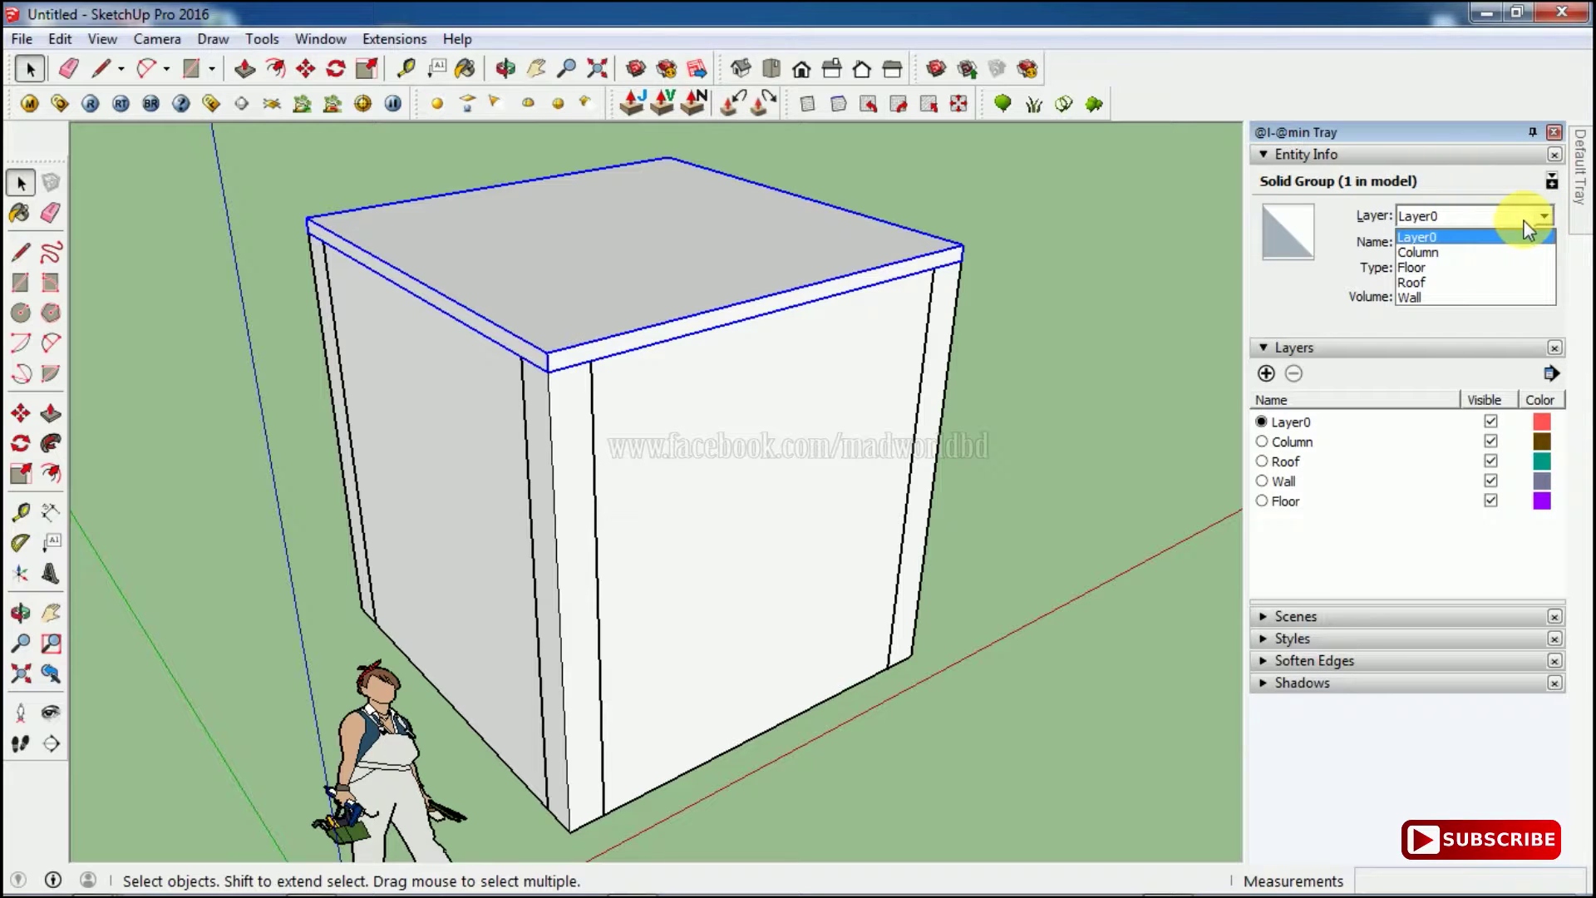
click(1456, 281)
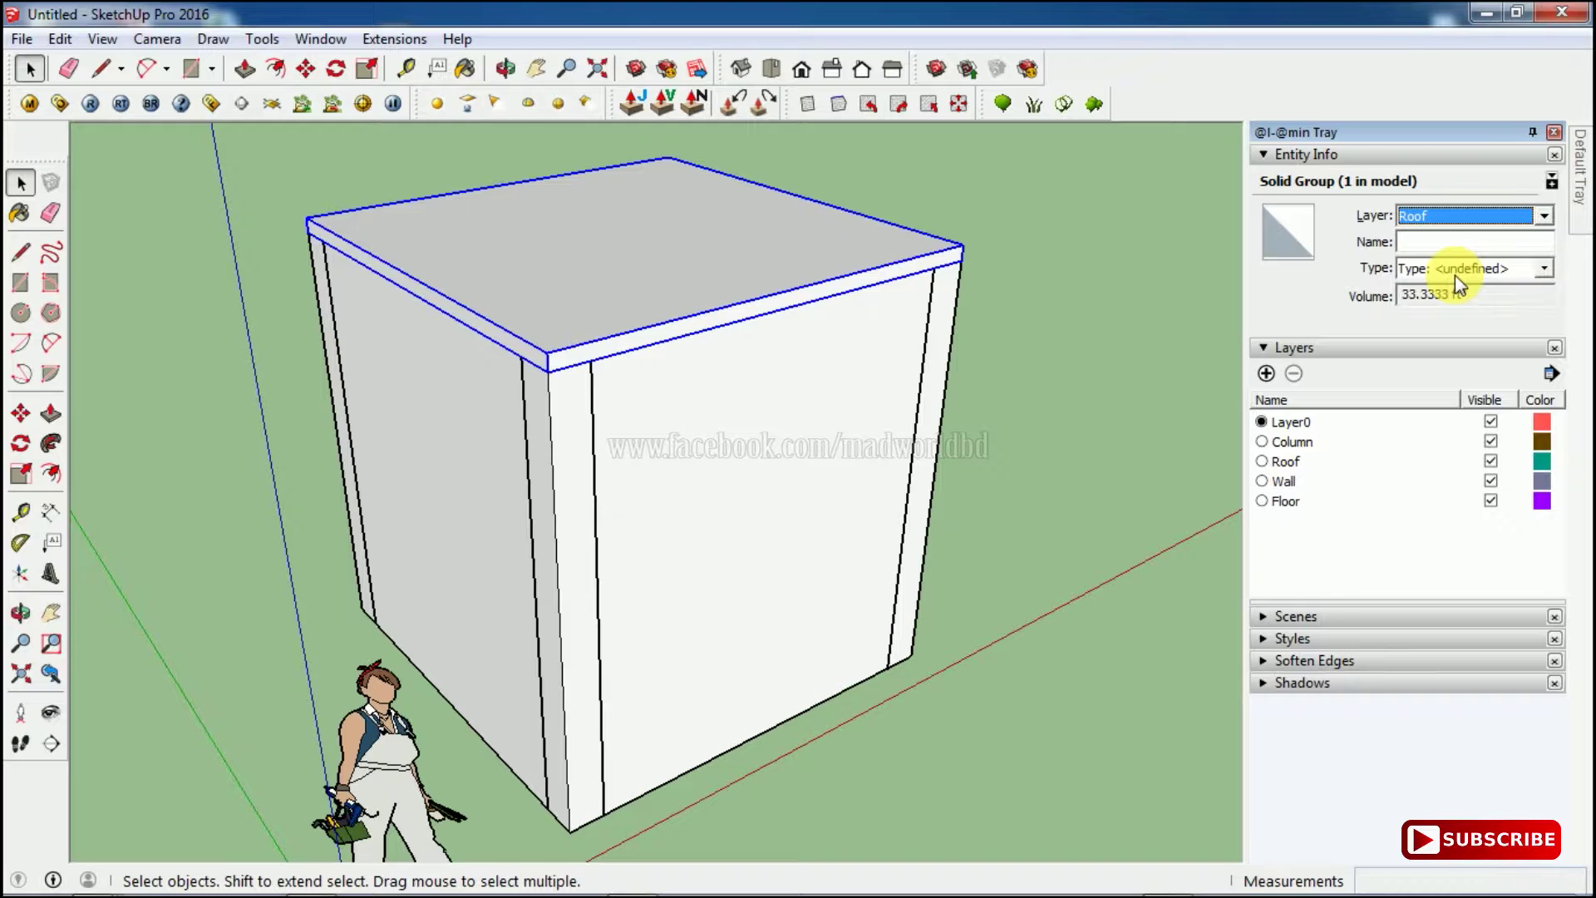
Toggle the Roof layer's visibility off and on twice to check the slab
click(1301, 295)
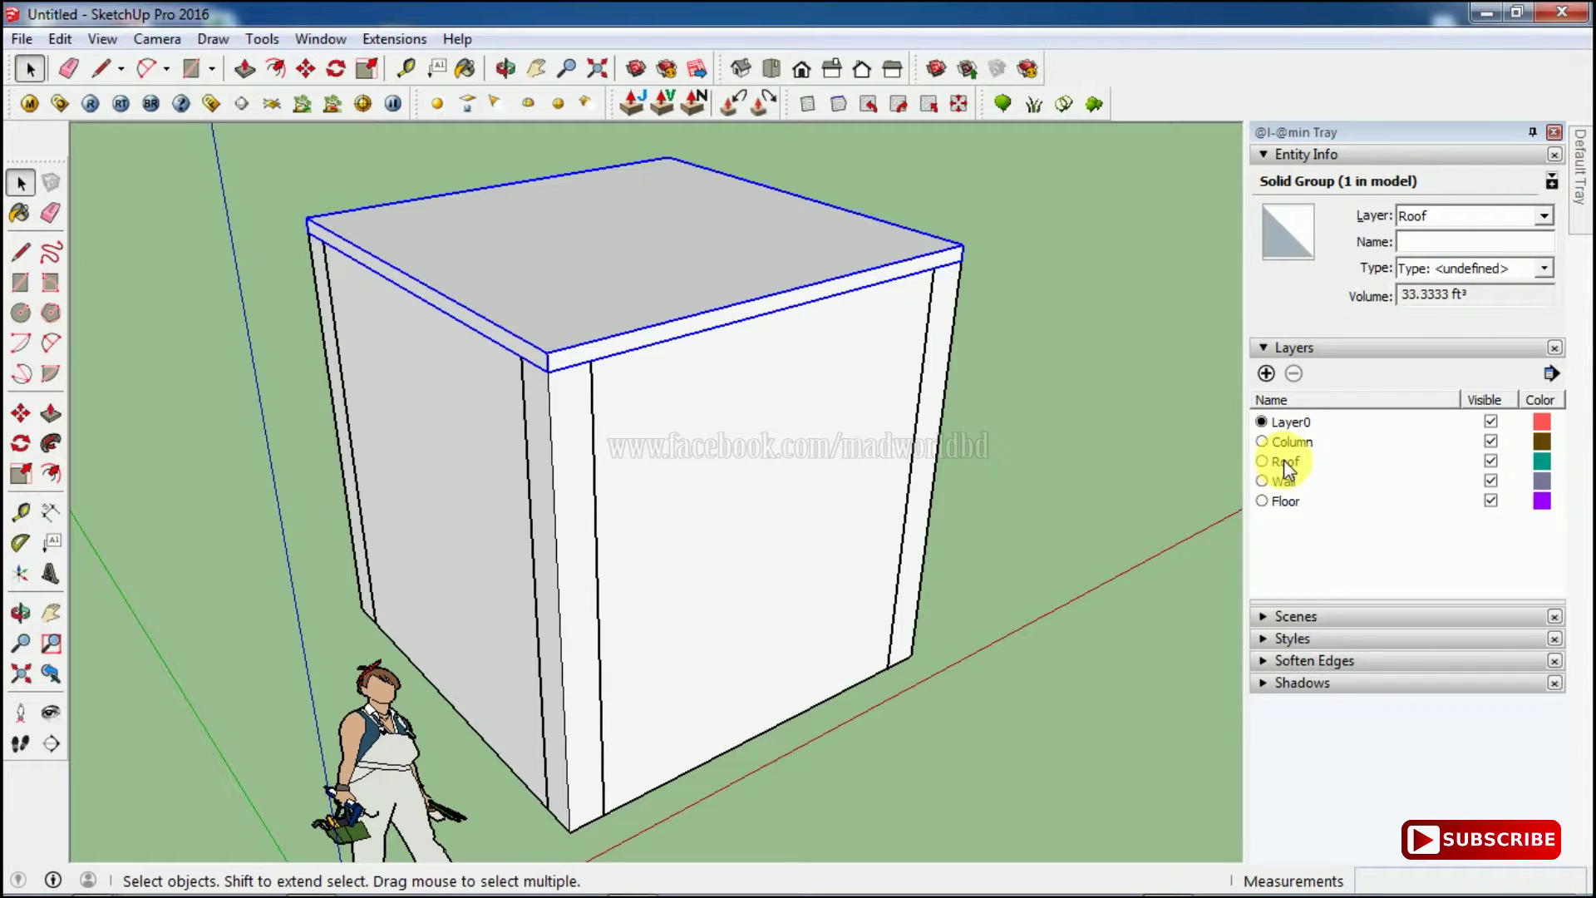
click(1490, 463)
click(1490, 462)
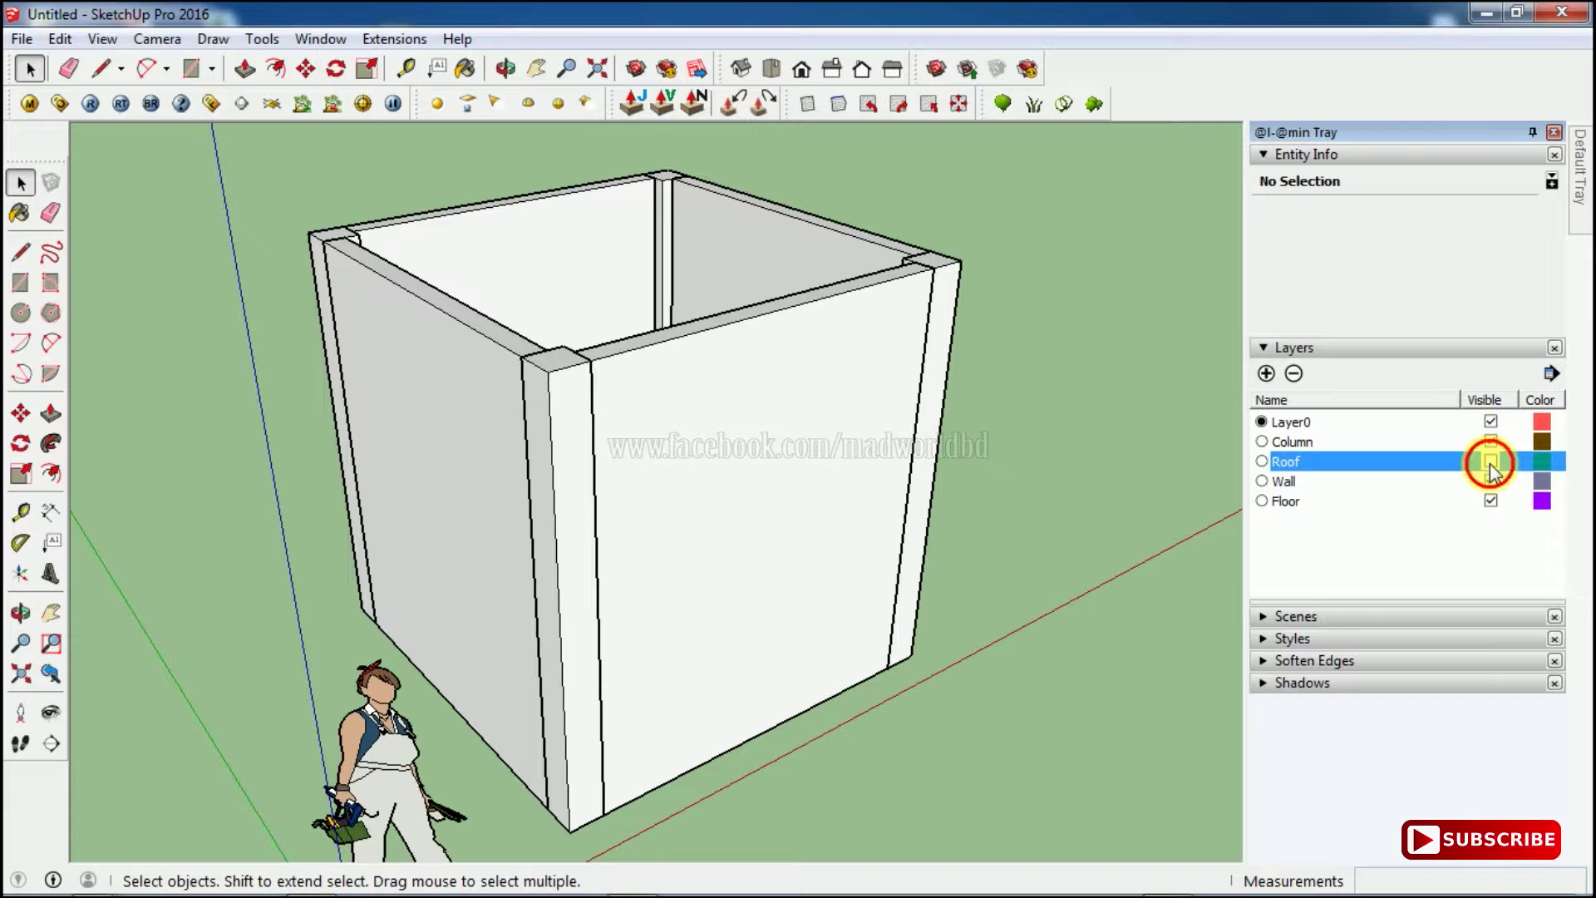
click(1490, 462)
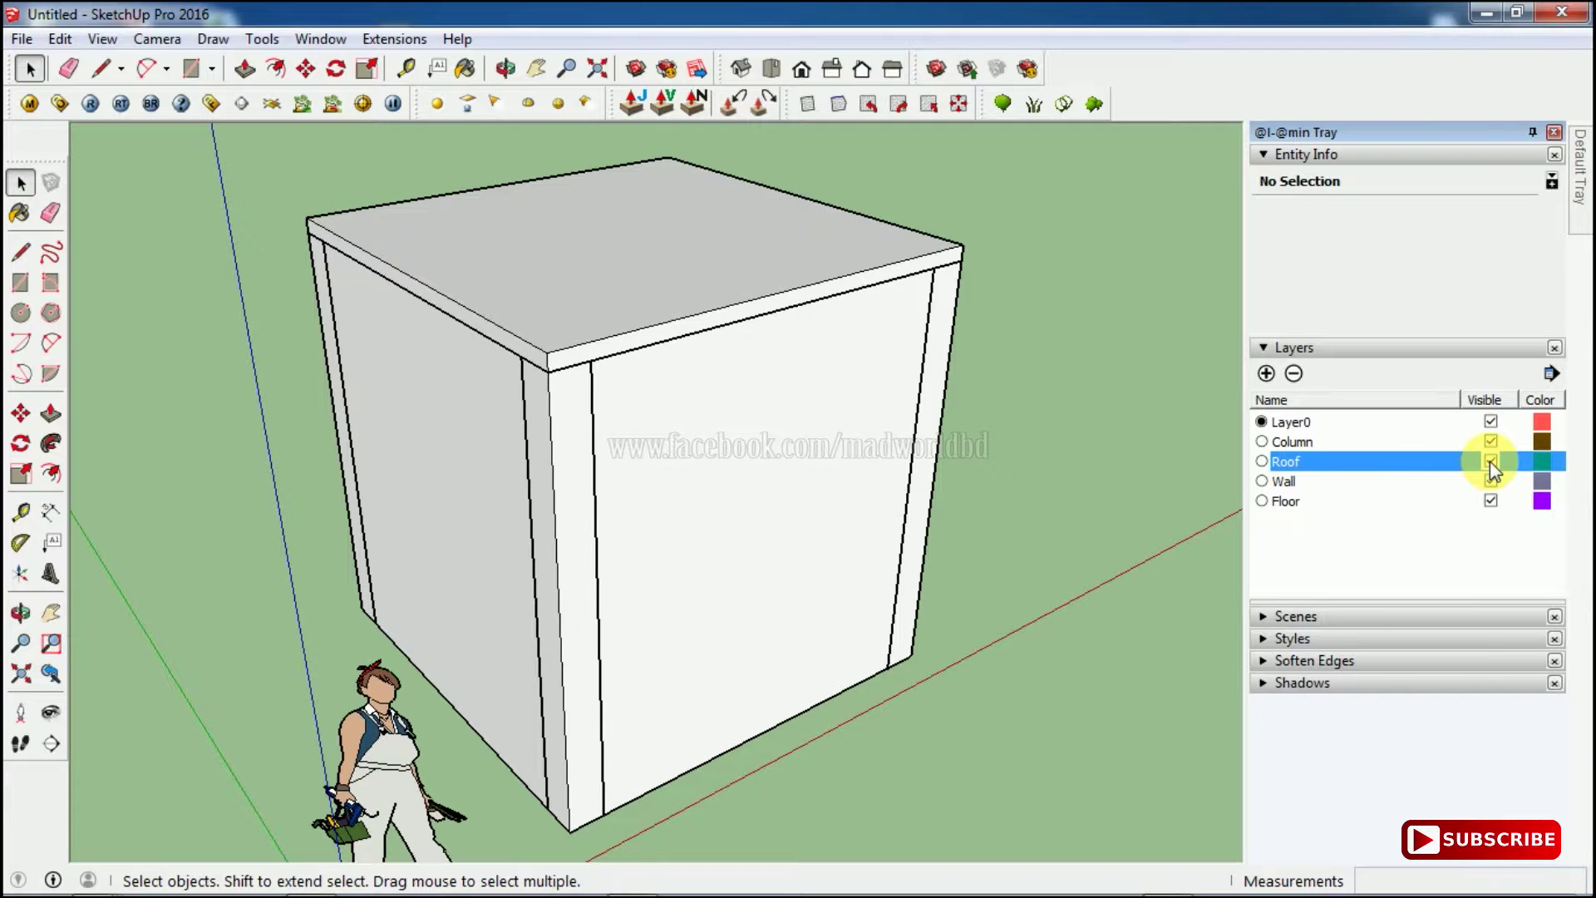
click(1489, 462)
click(1489, 462)
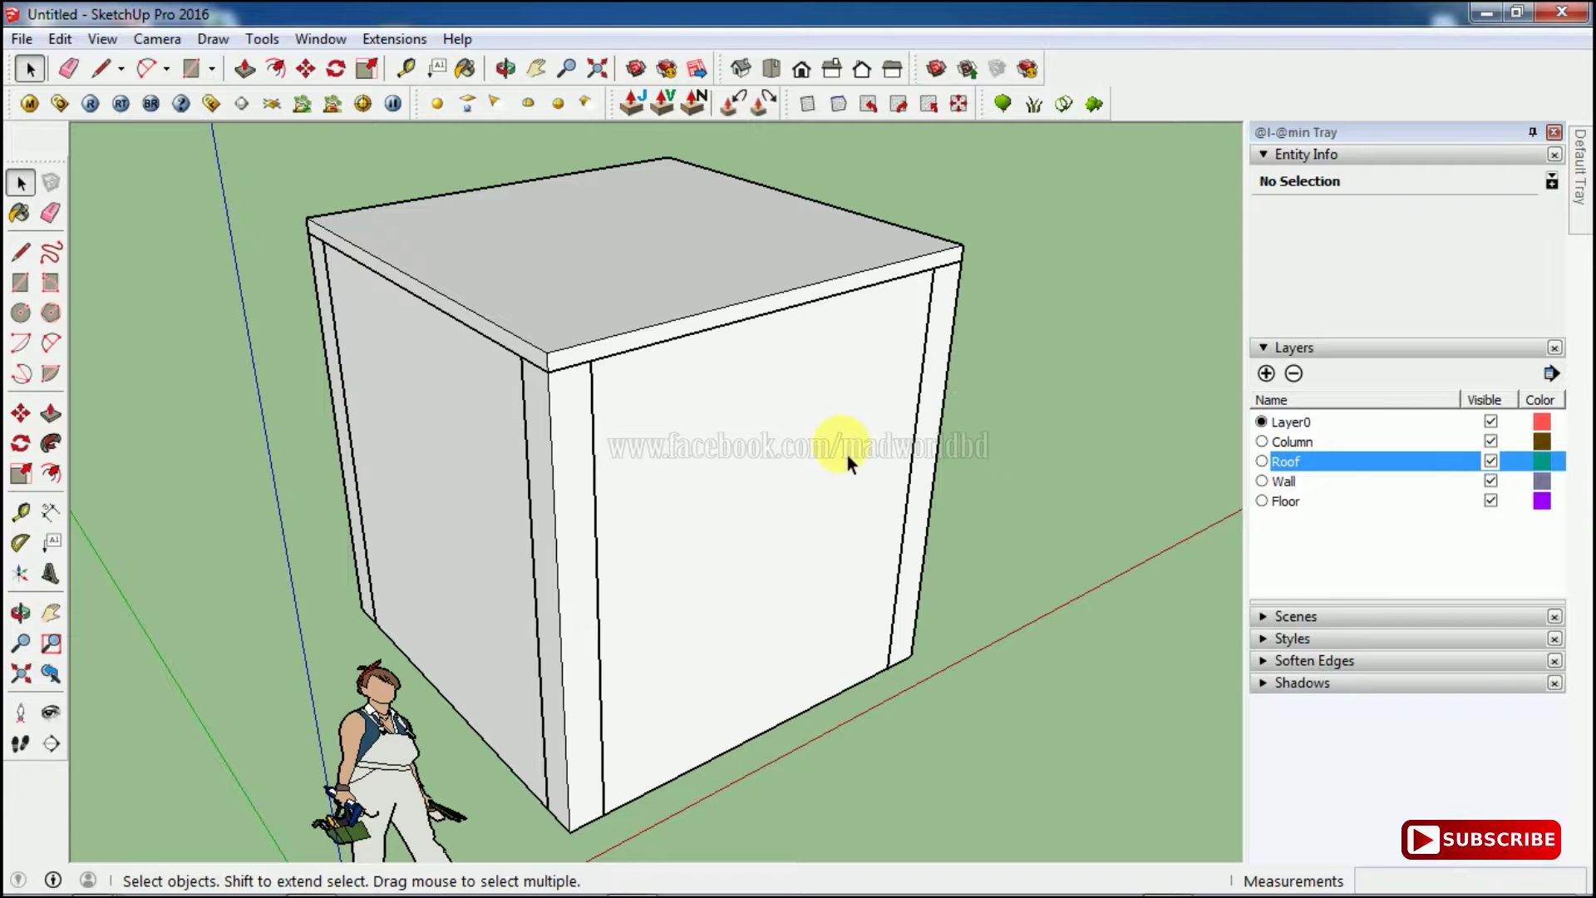
Select the corner columns and assign them to the Column layer
click(803, 461)
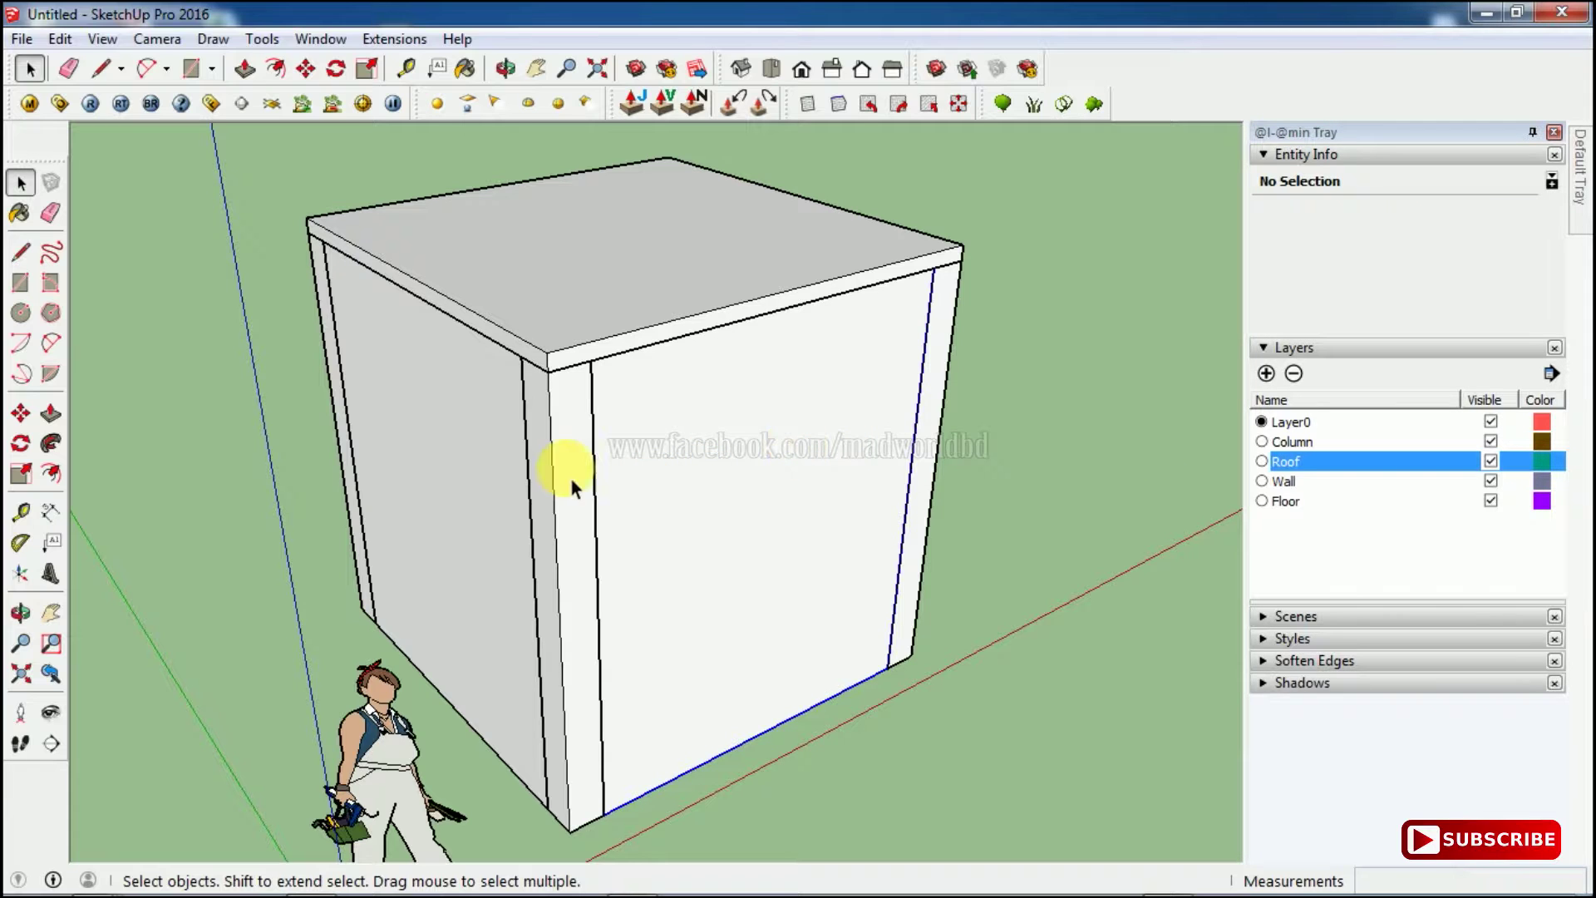
click(483, 471)
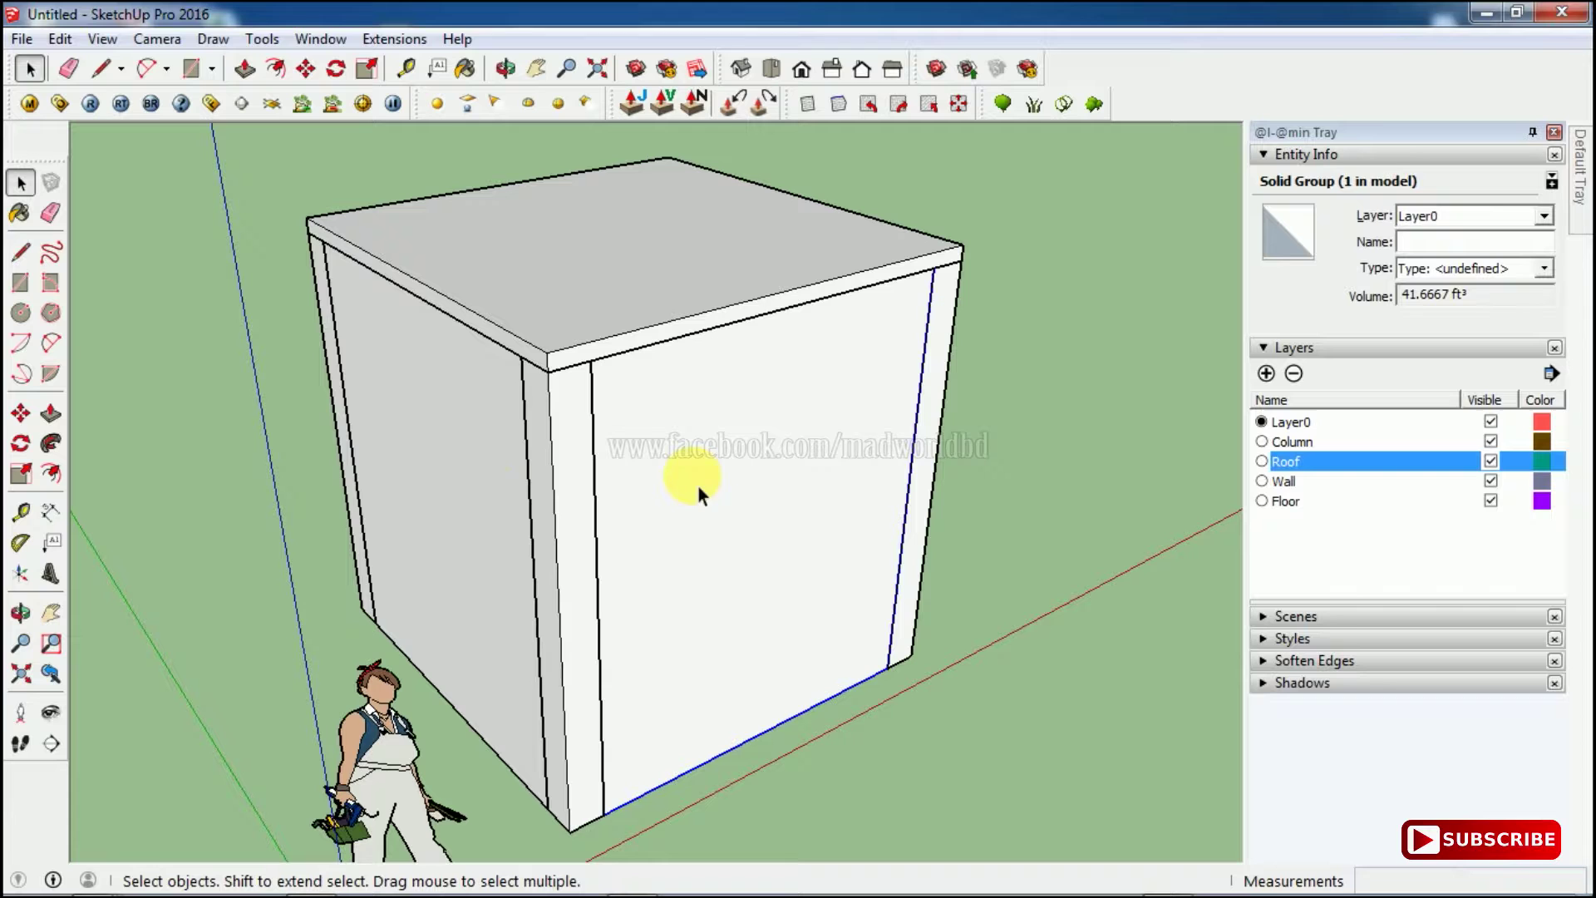
click(946, 478)
click(934, 447)
ctrl+click(584, 492)
ctrl+click(351, 481)
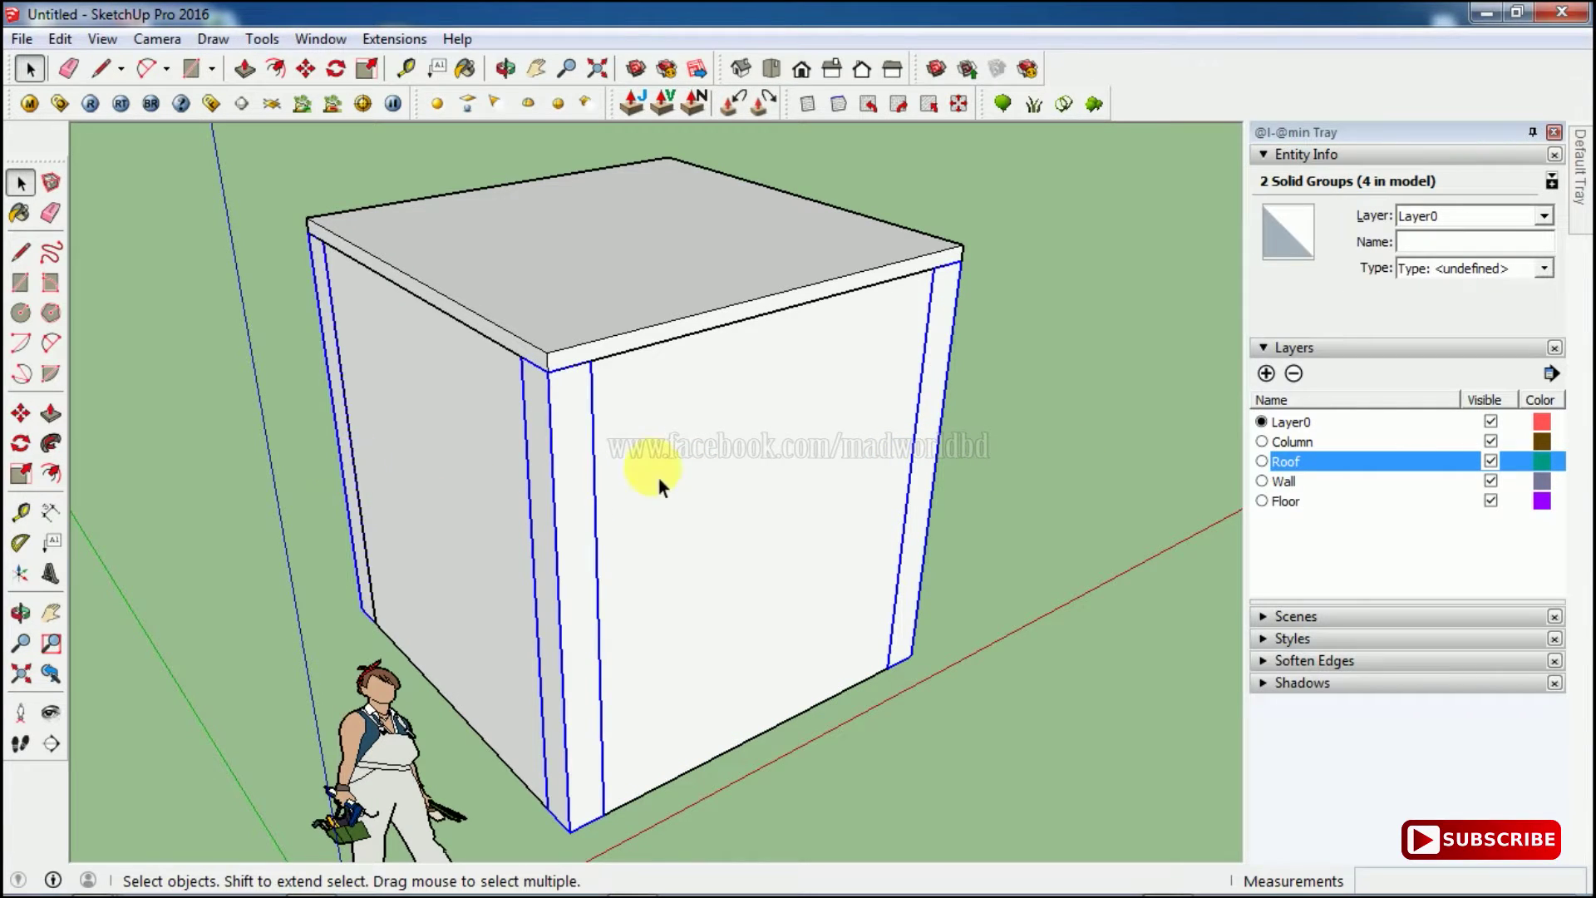
click(1539, 217)
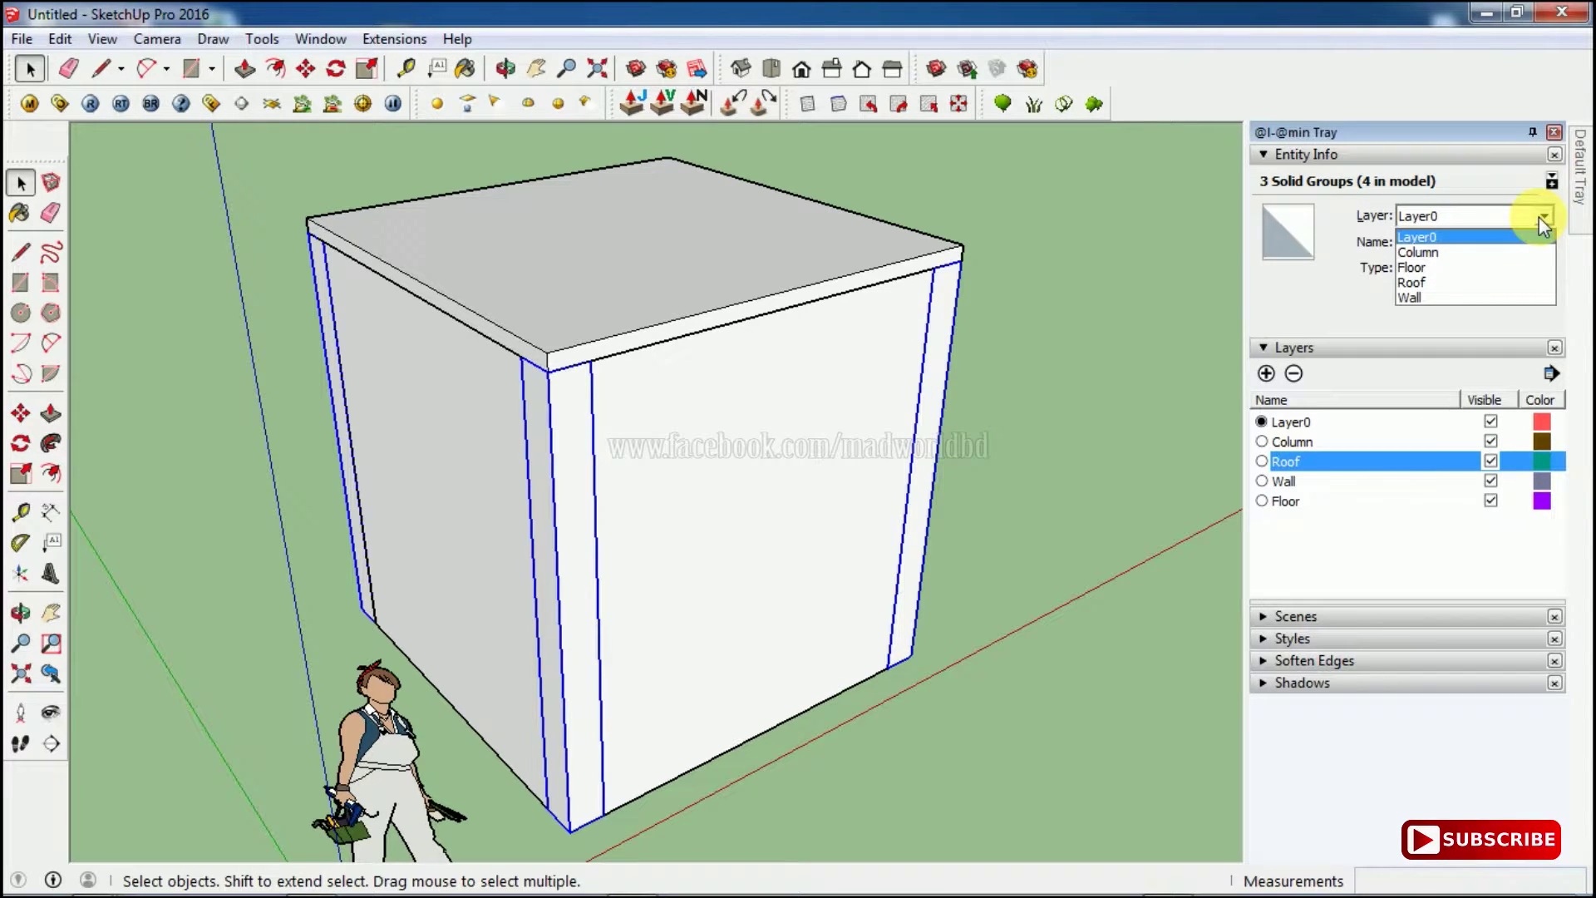
click(1494, 253)
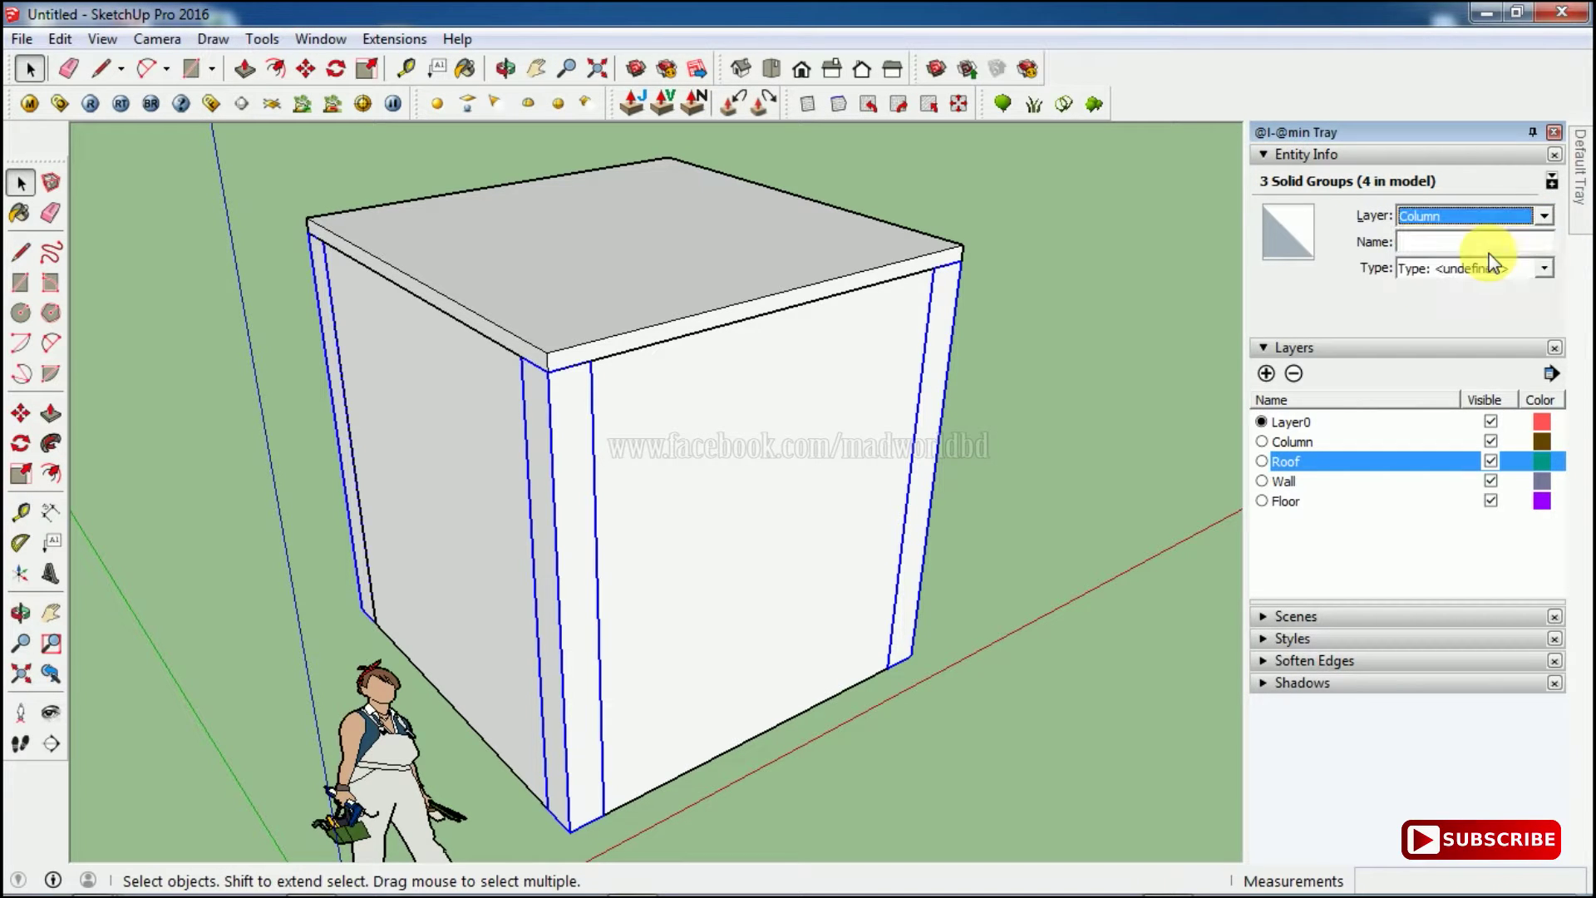
Hide the Column layer and move the remaining visible column onto Column too
click(1491, 441)
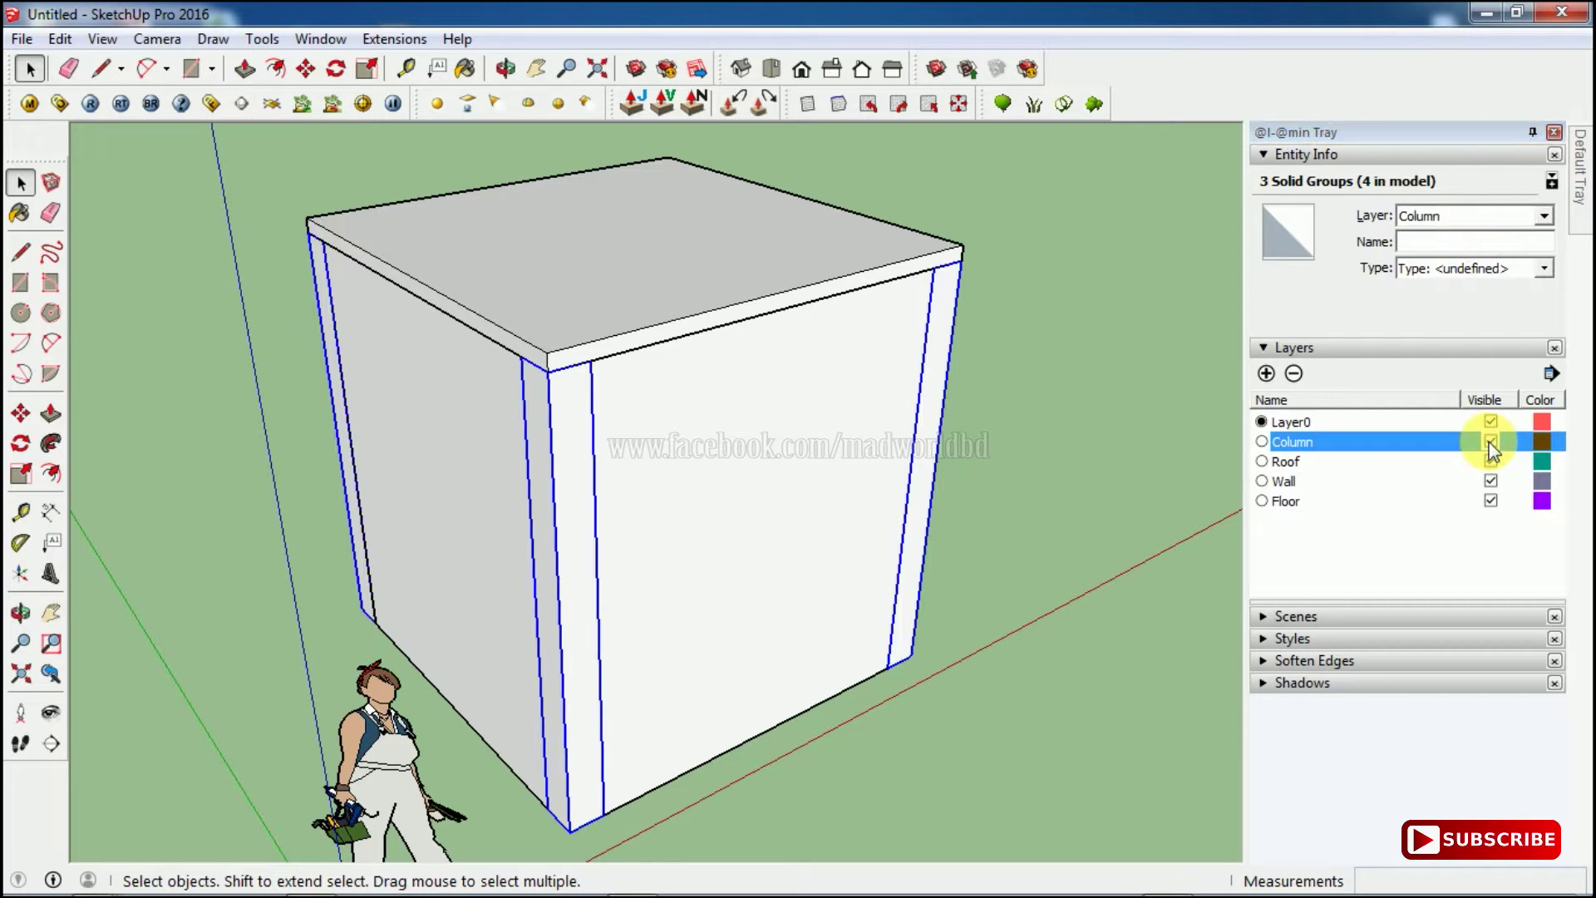
middle_drag(732, 356, 923, 468)
click(923, 468)
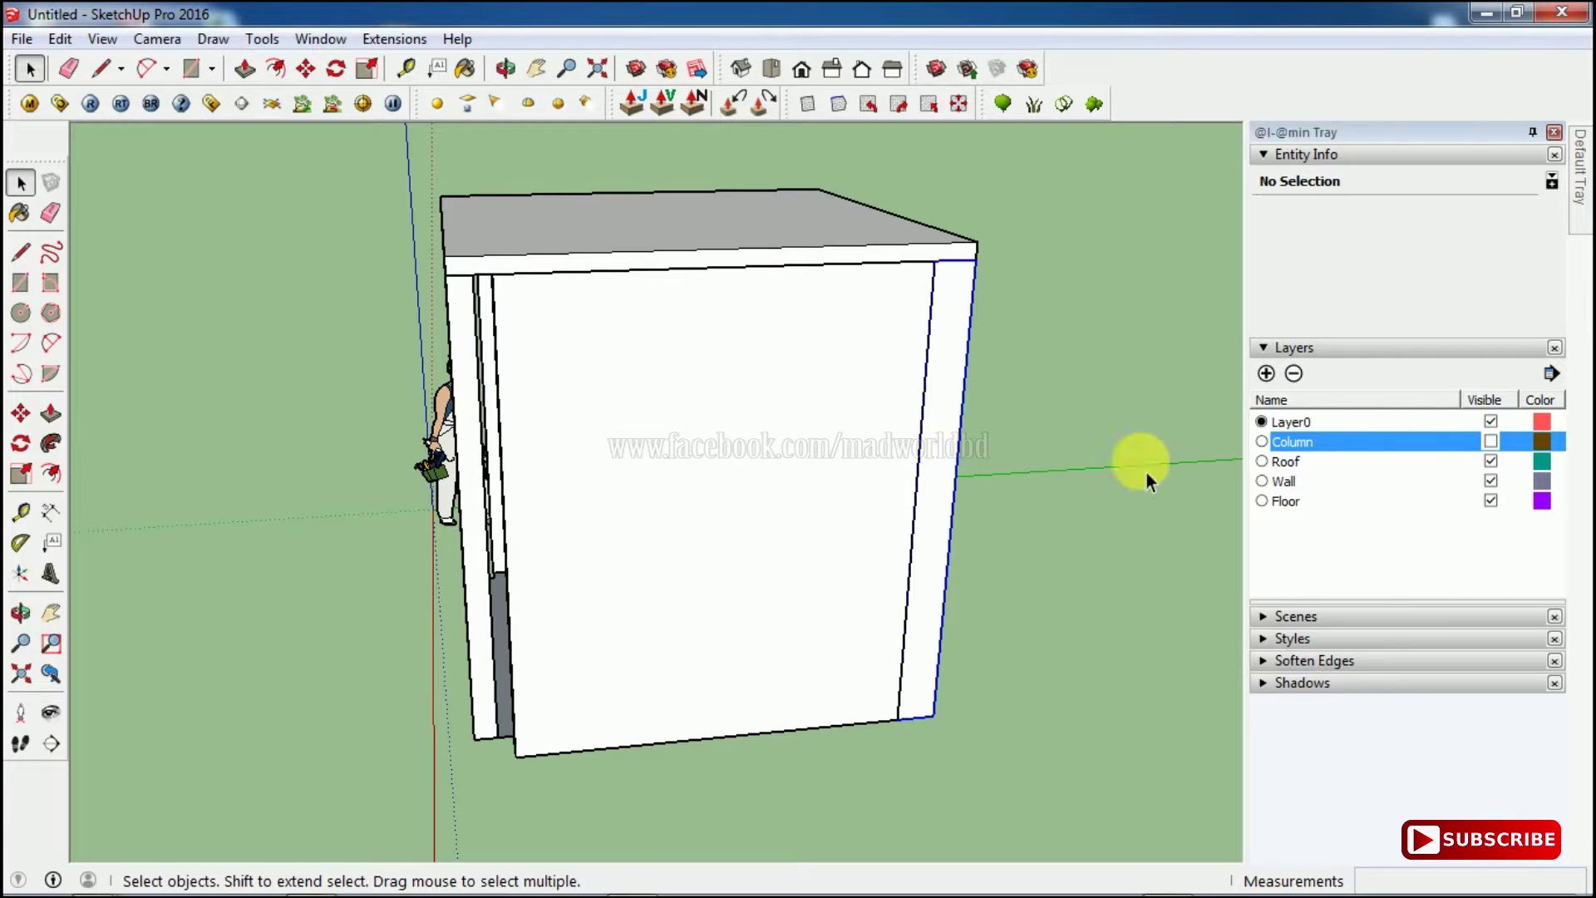
click(1497, 217)
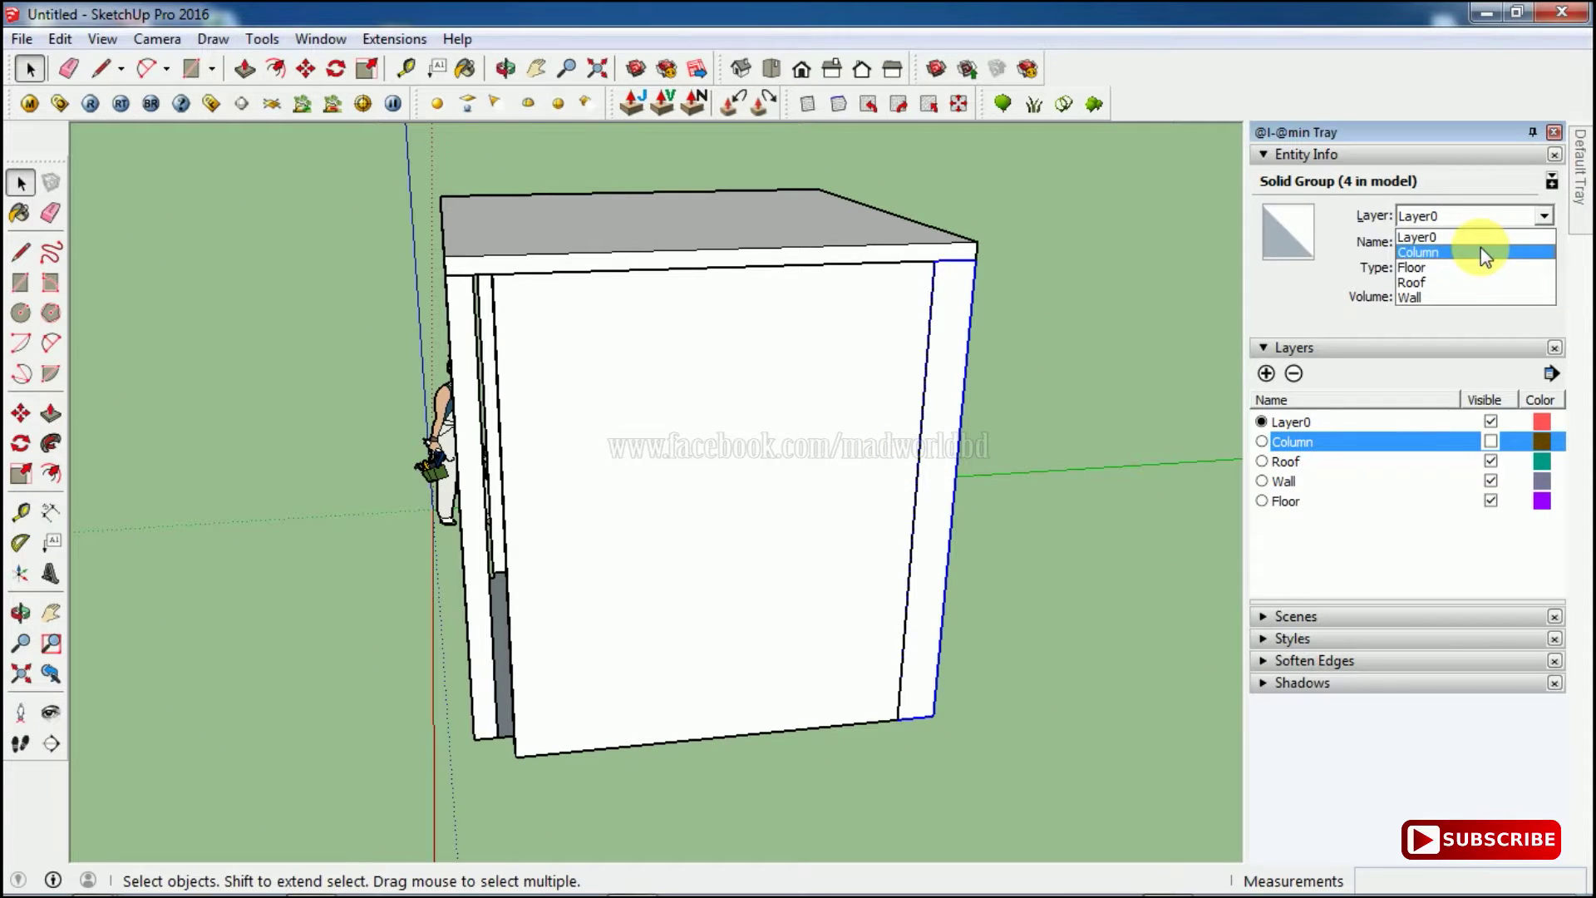
click(1479, 251)
Hide the Roof layer and select the walls of the box
middle_drag(1016, 420, 1438, 545)
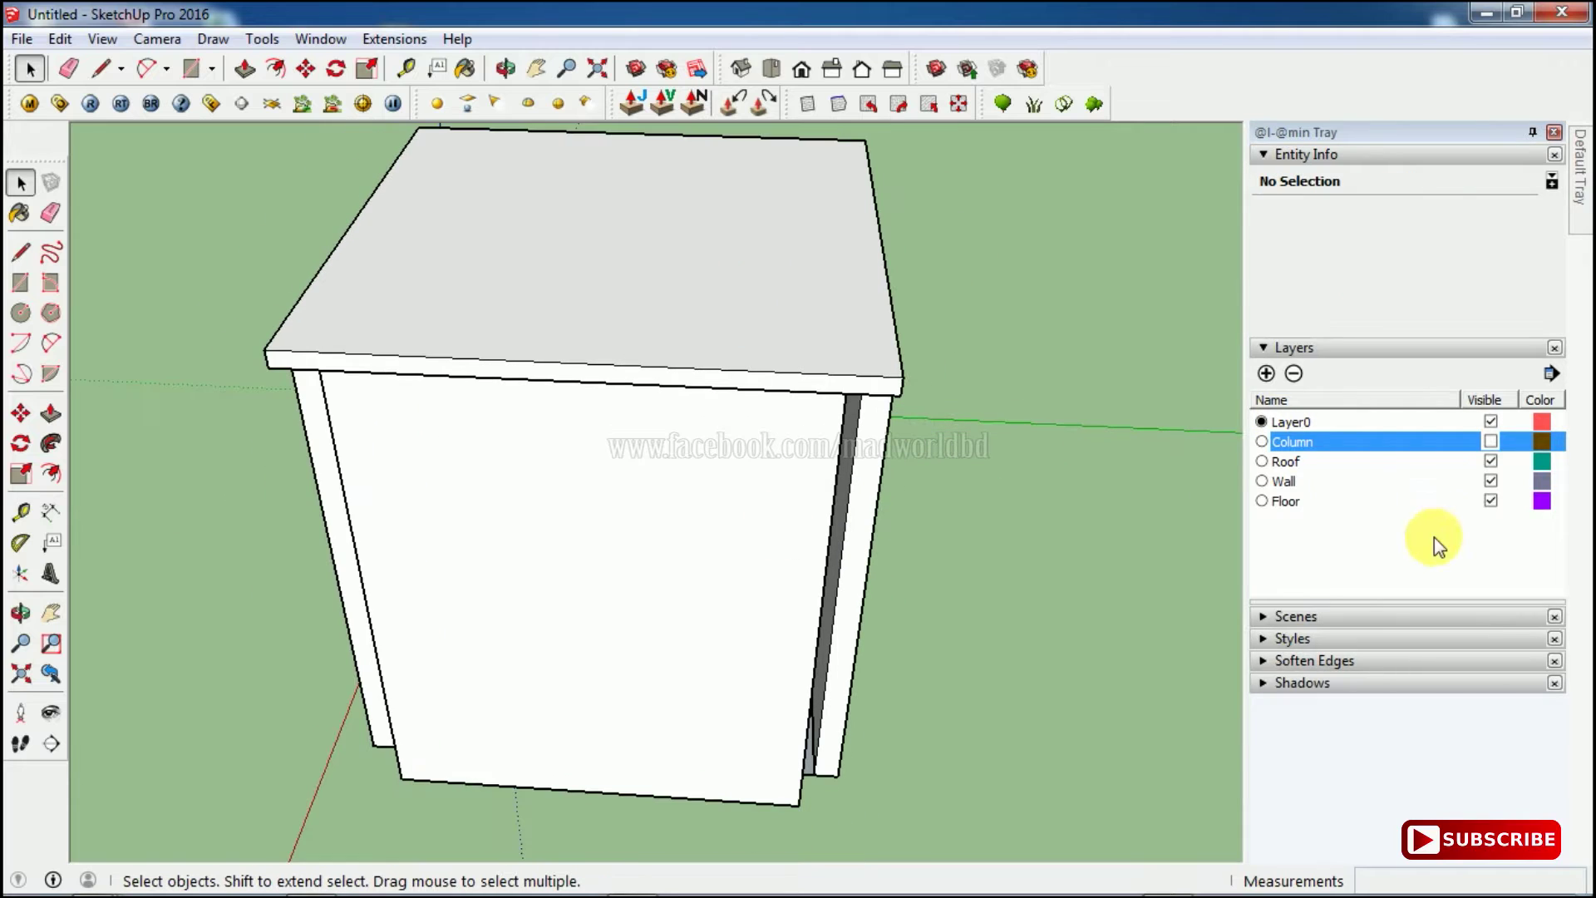
click(1491, 461)
middle_drag(746, 489, 773, 517)
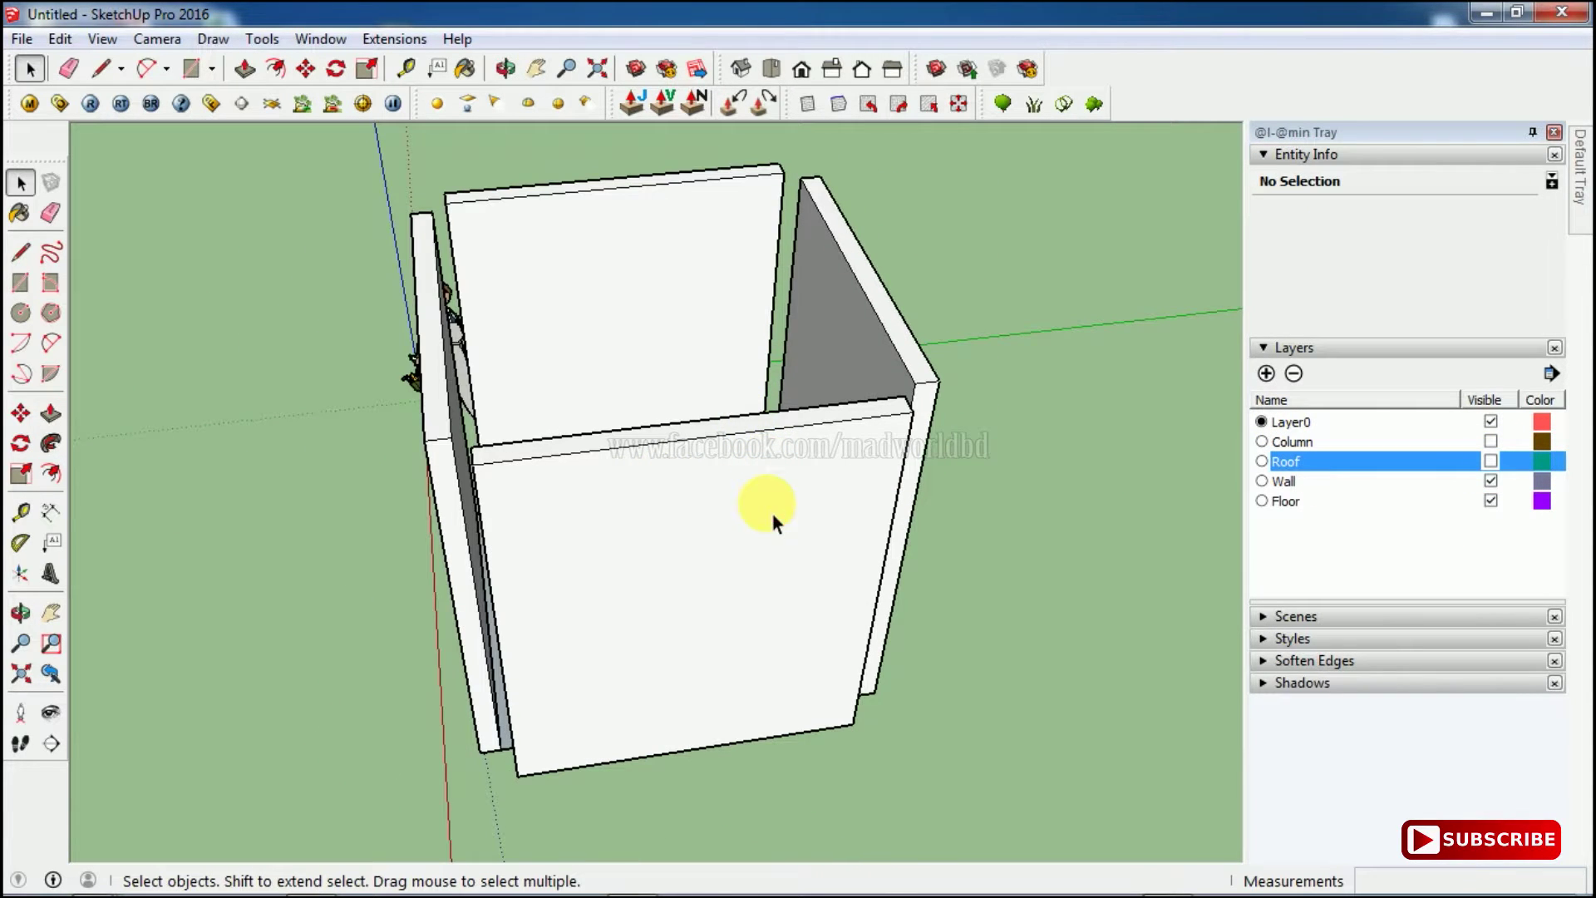
click(773, 517)
shift+click(865, 331)
shift+click(670, 314)
Assign all four walls to the Wall layer and hide Wall
shift+click(467, 404)
shift+click(456, 400)
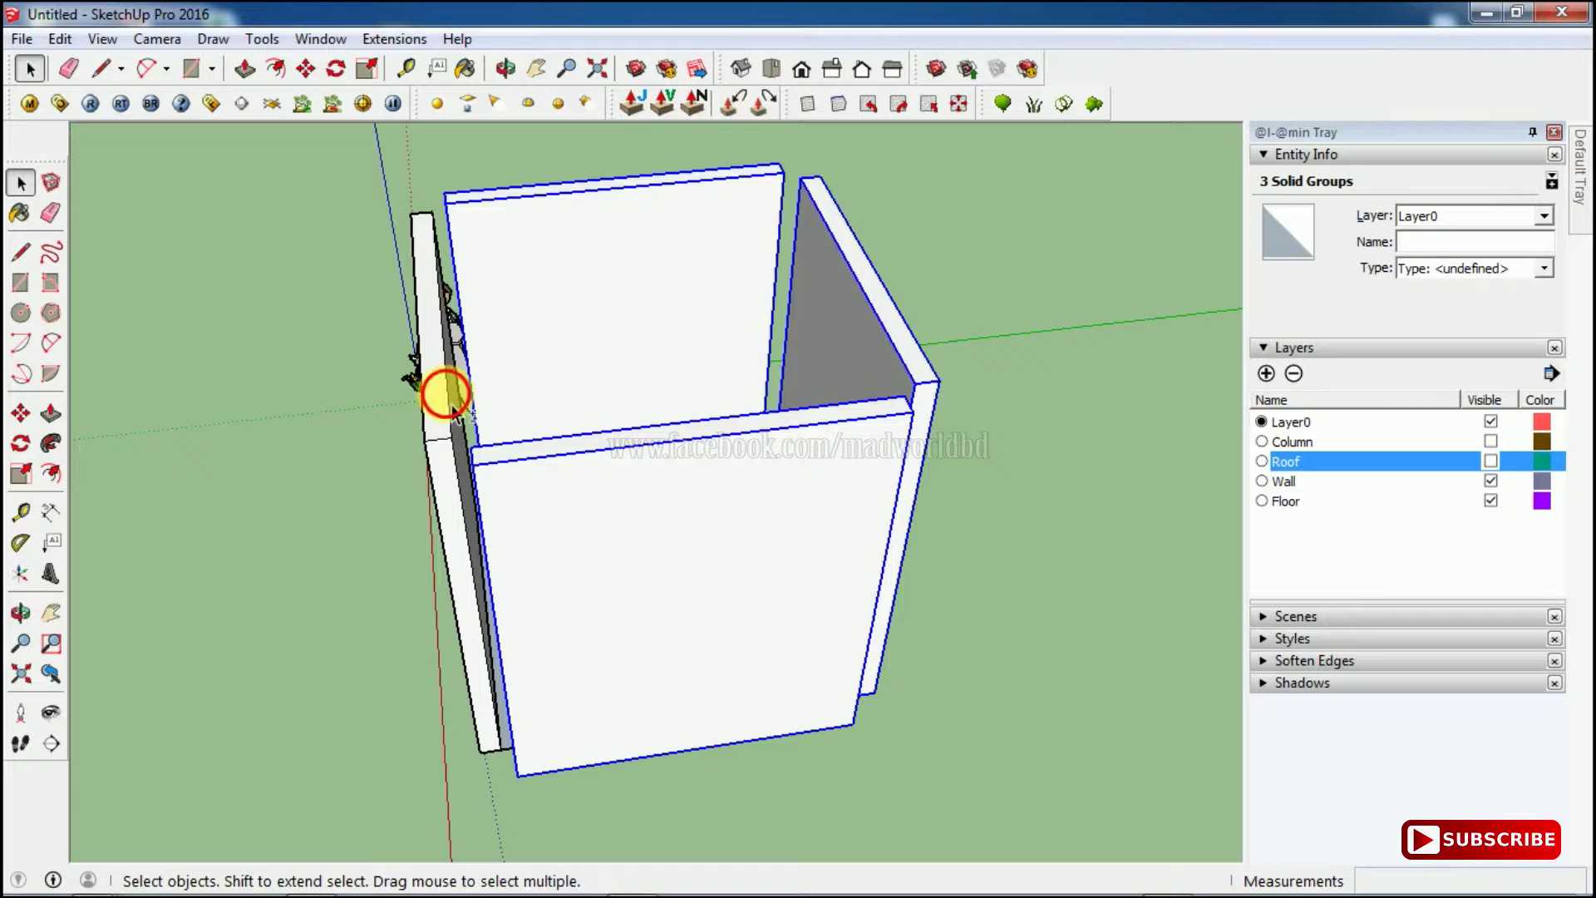
click(1539, 218)
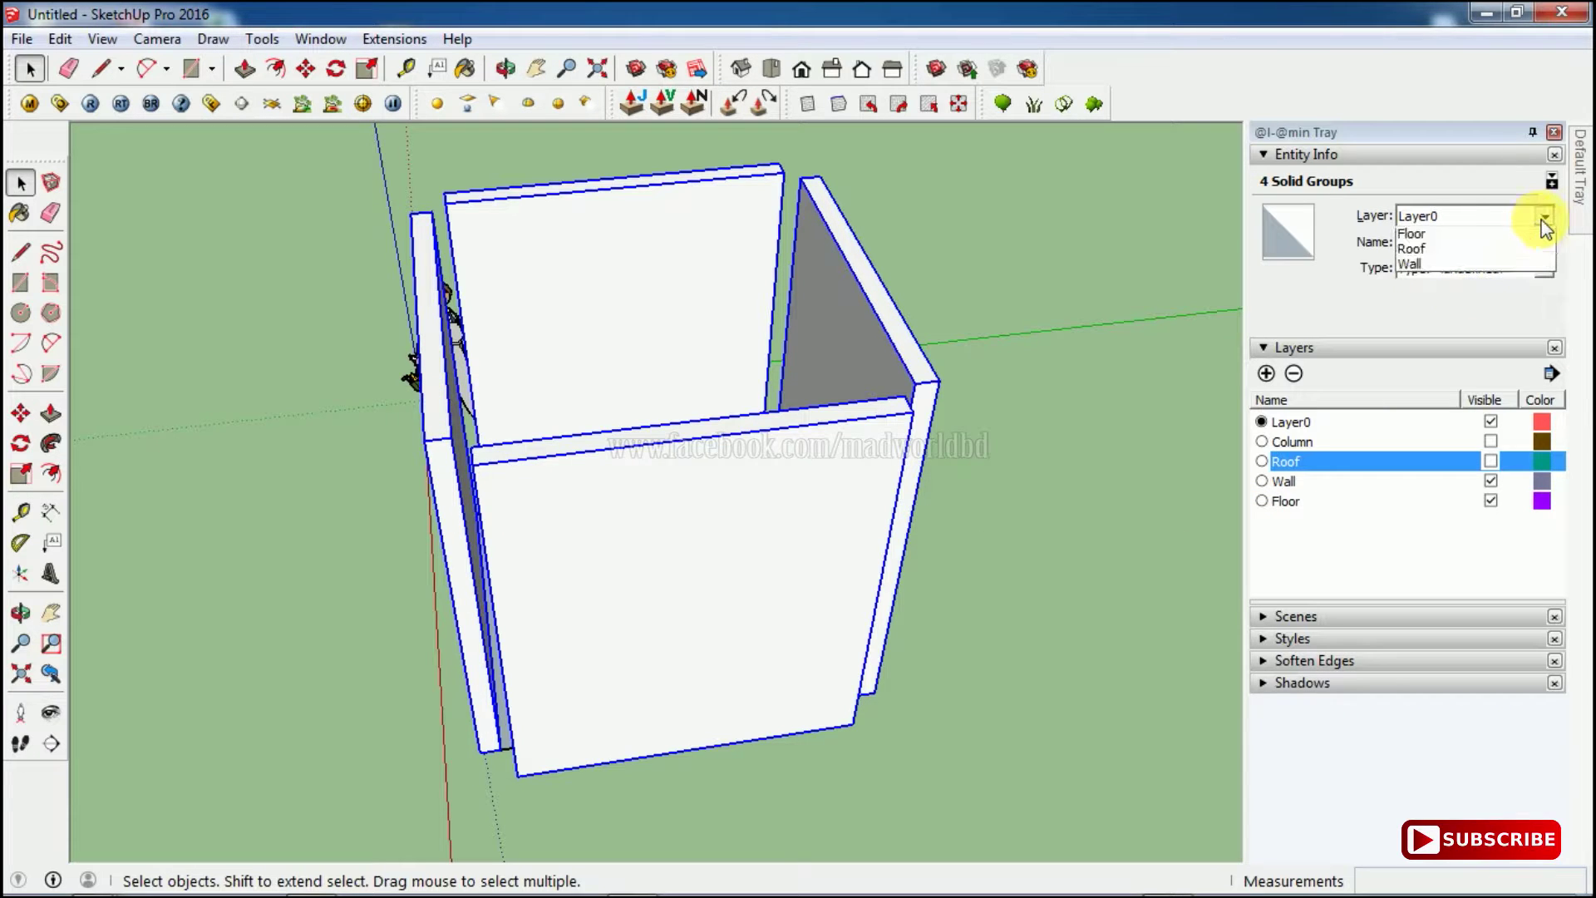
click(1475, 292)
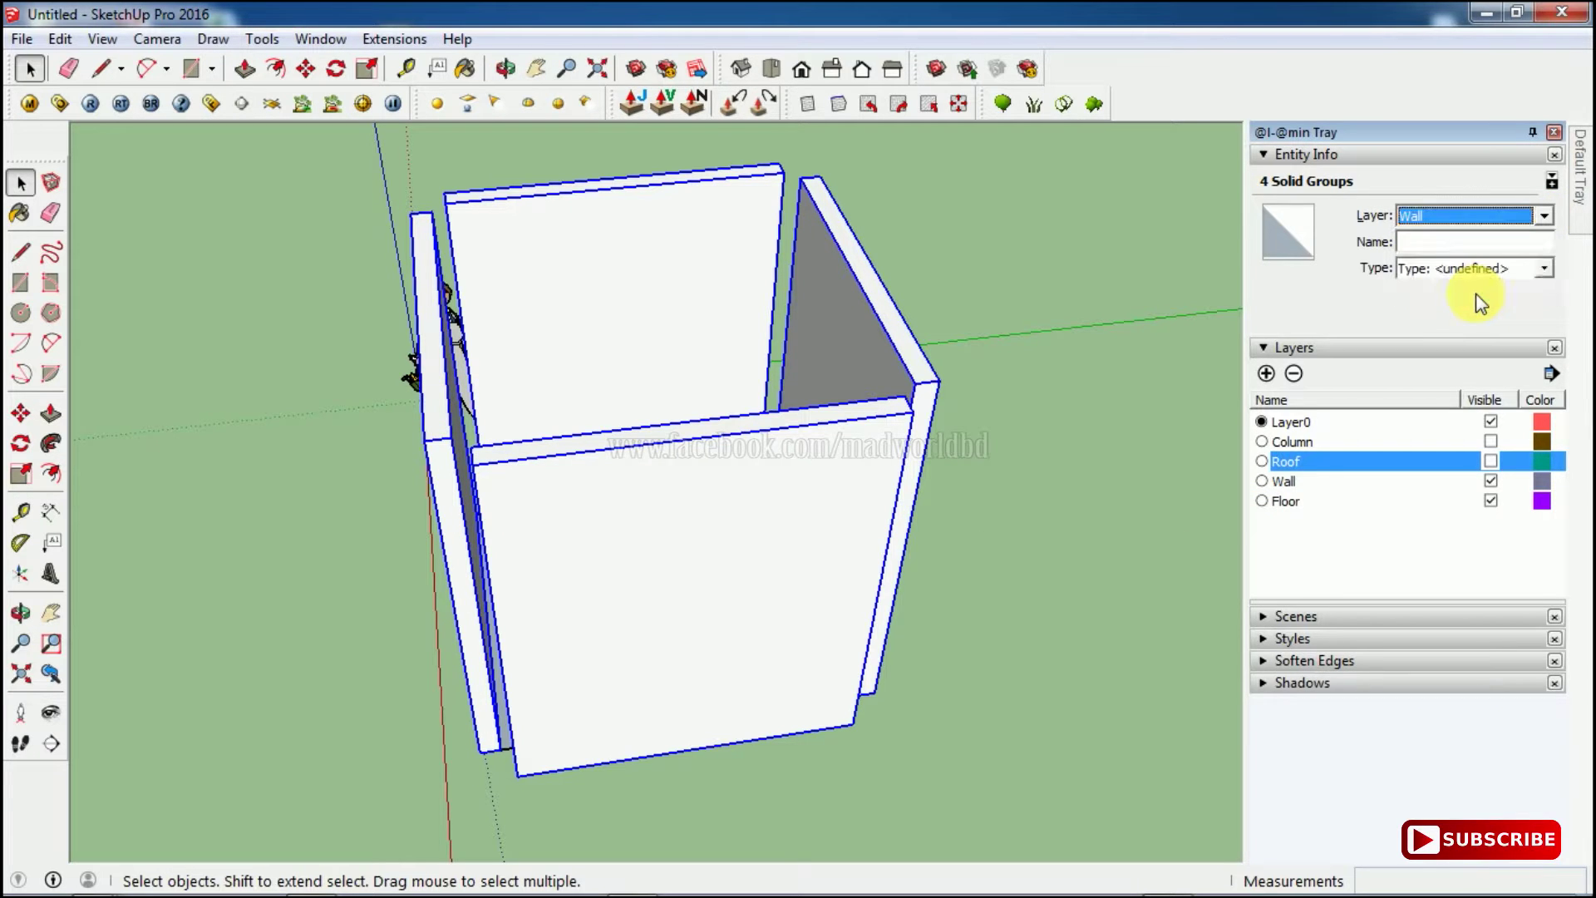
click(1492, 480)
Assign the floor group to the Floor layer, hide Floor, and clear the selection
click(652, 595)
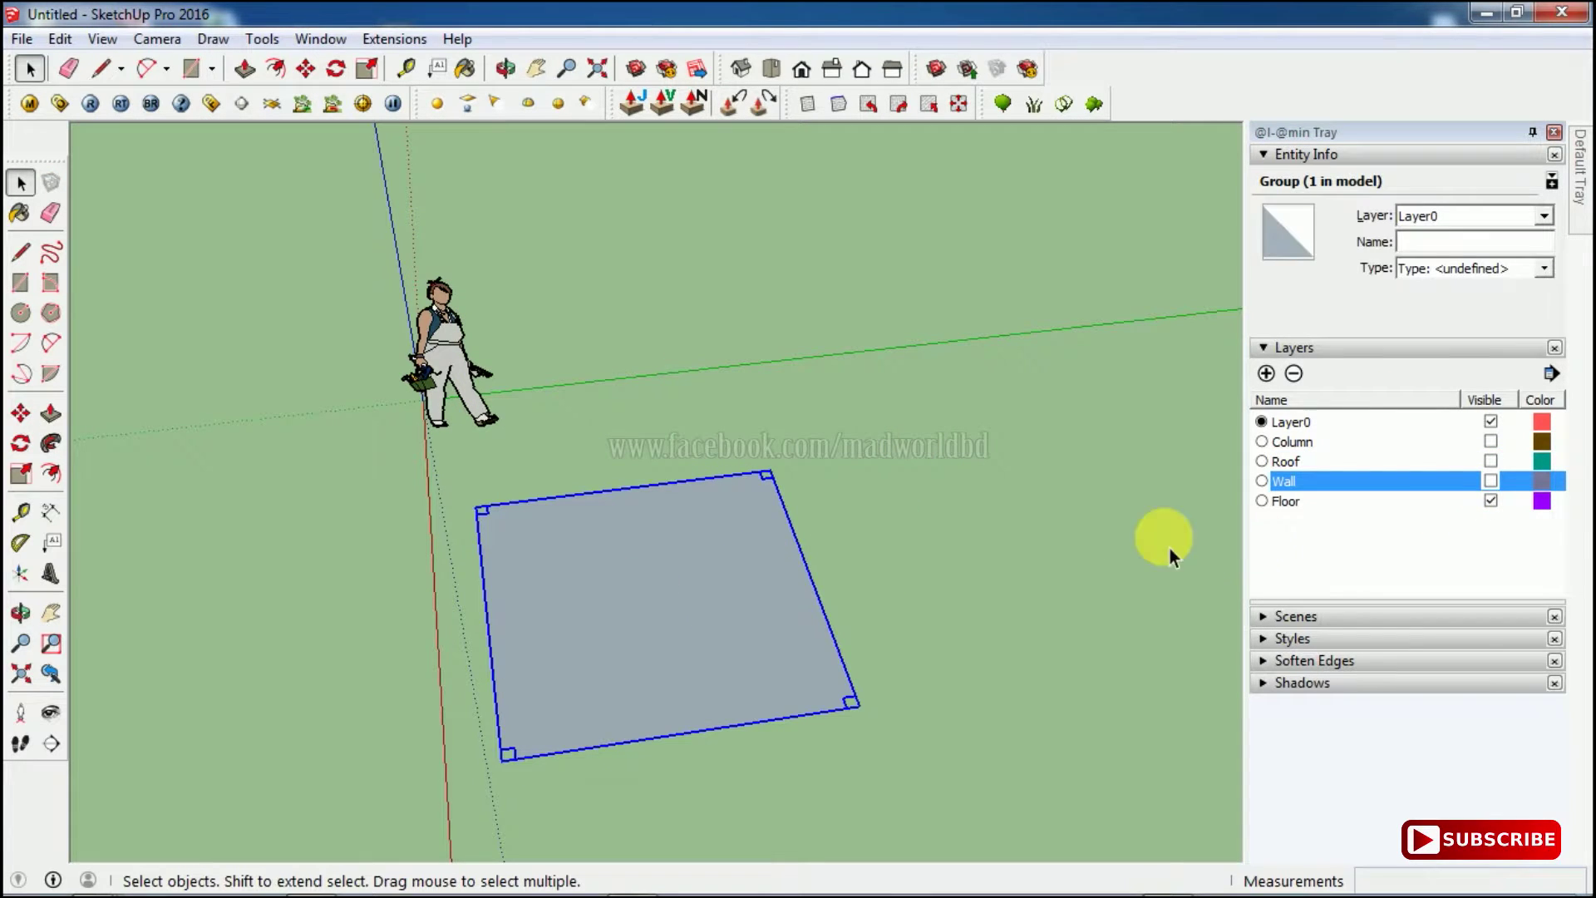
click(1468, 216)
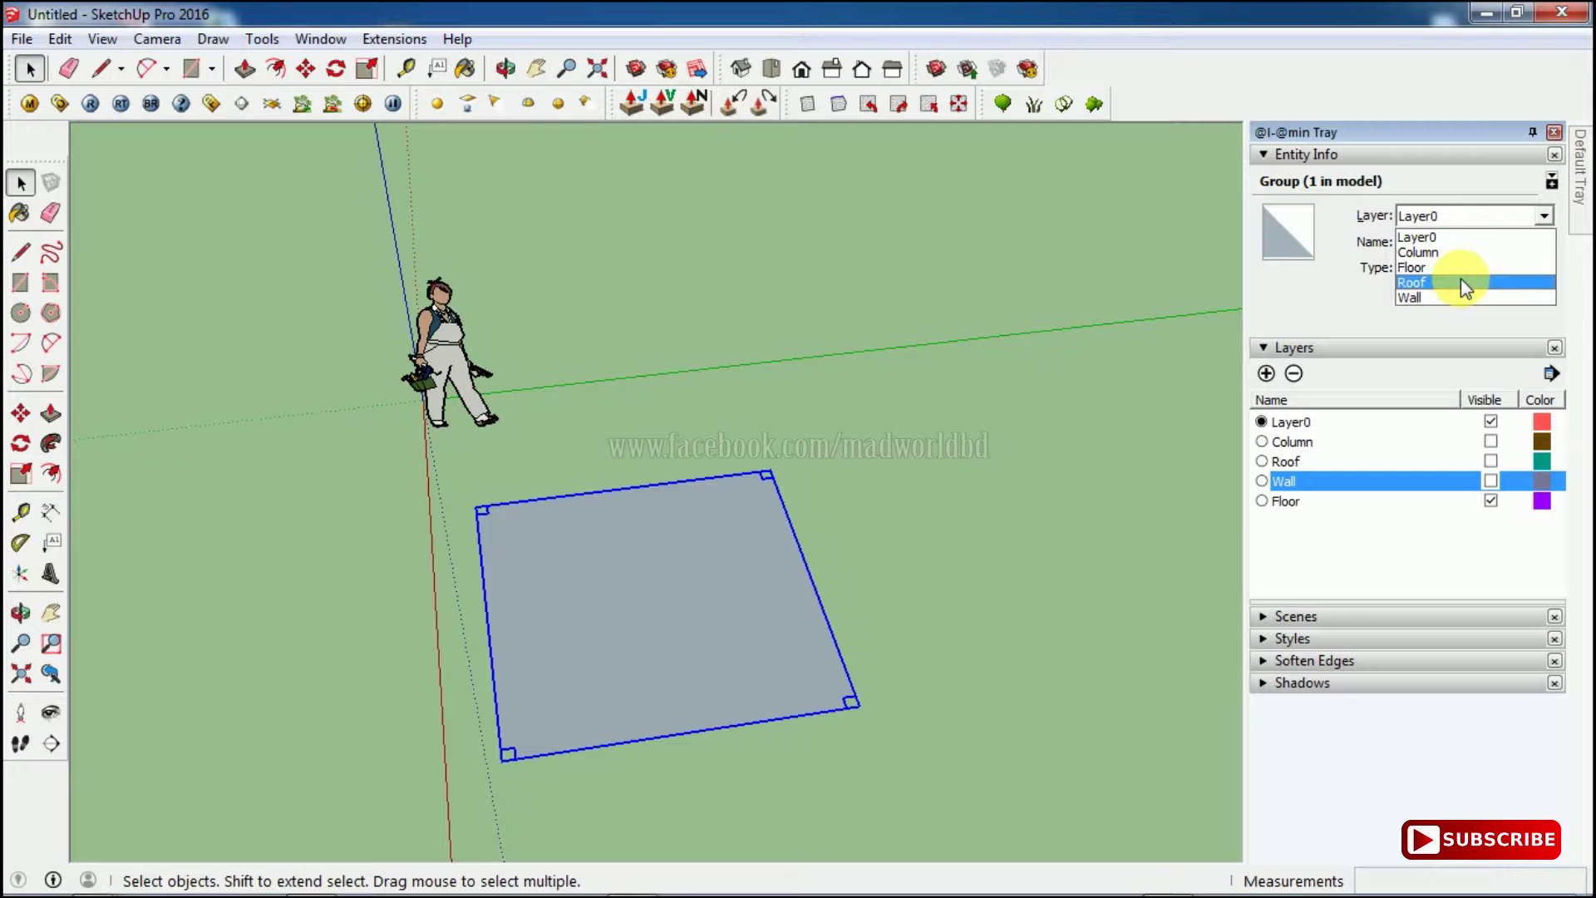
click(1447, 267)
click(1490, 501)
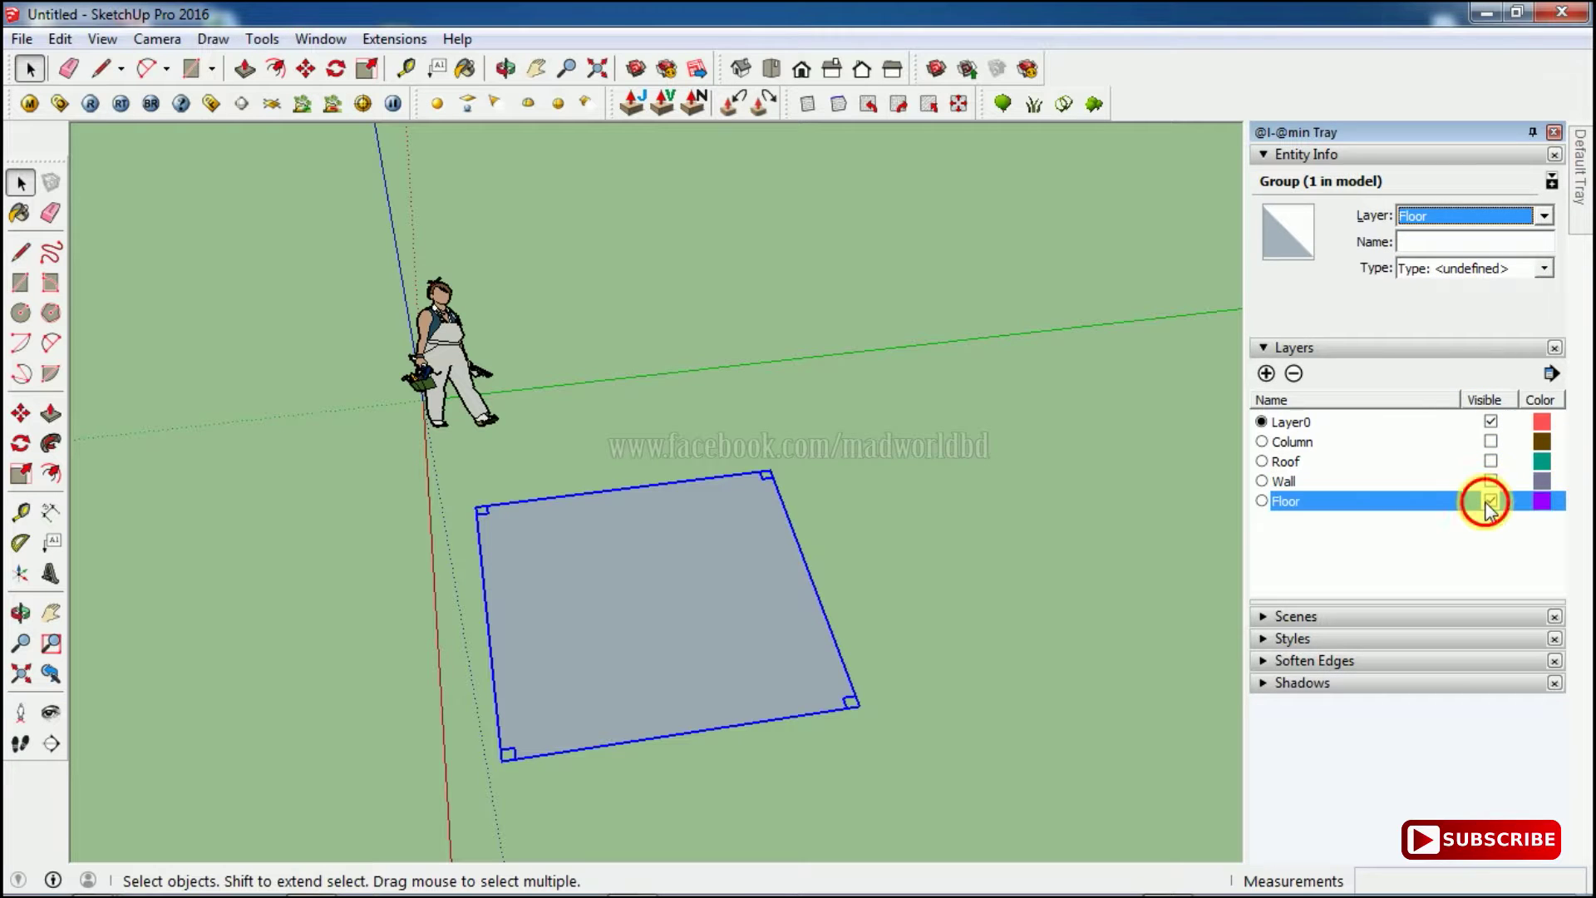
click(1122, 506)
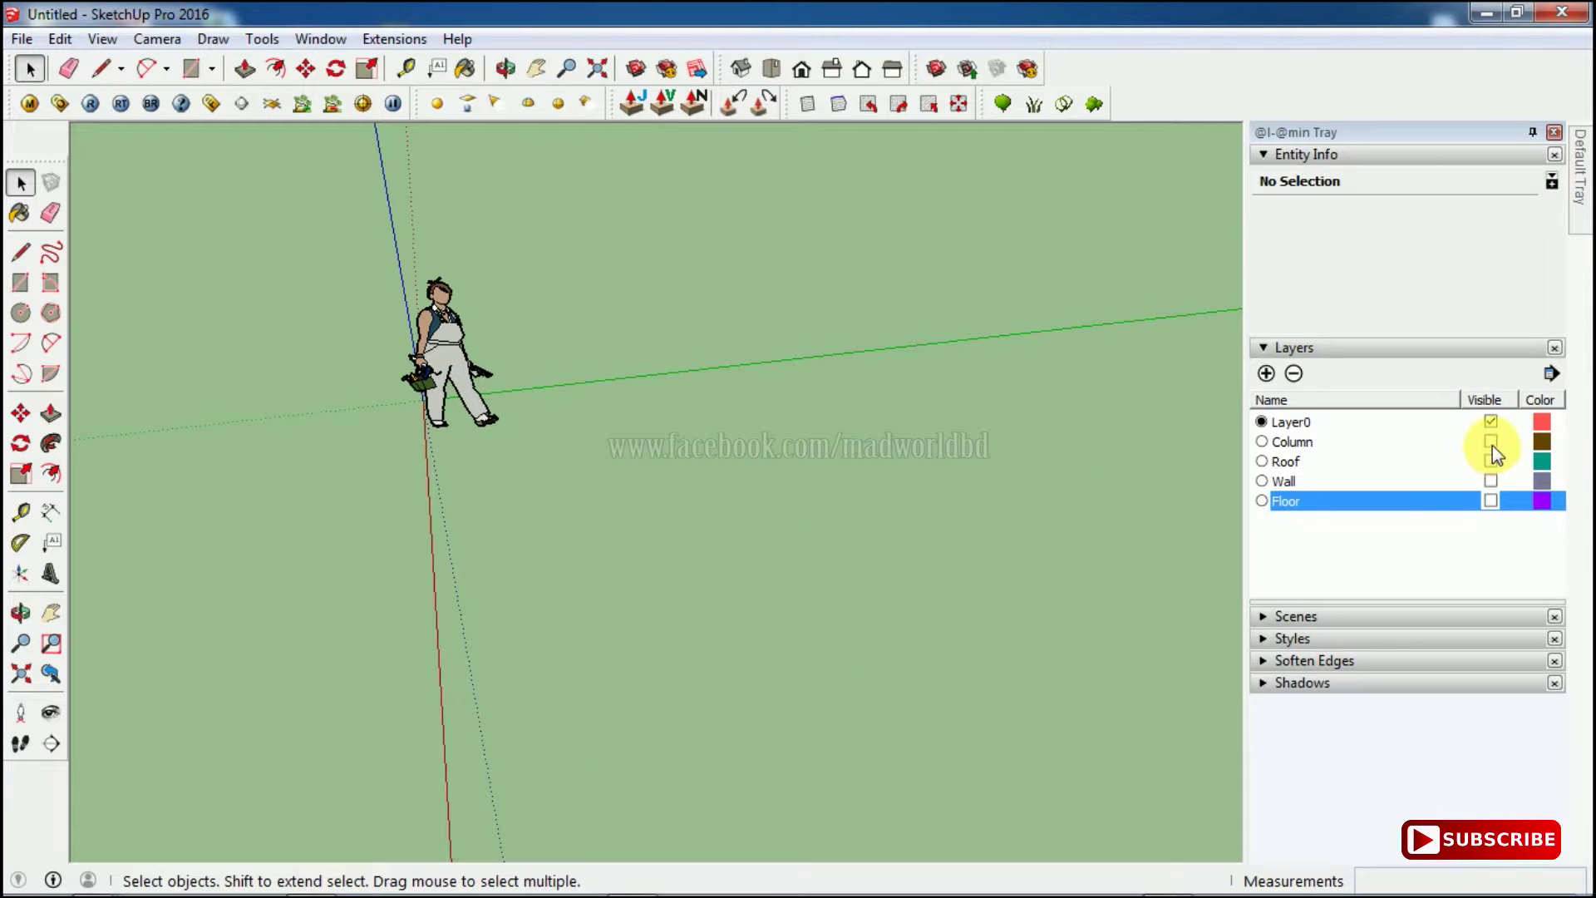
Switch Column, Roof, Wall and Floor visibility back on, viewing the model from below
click(1492, 447)
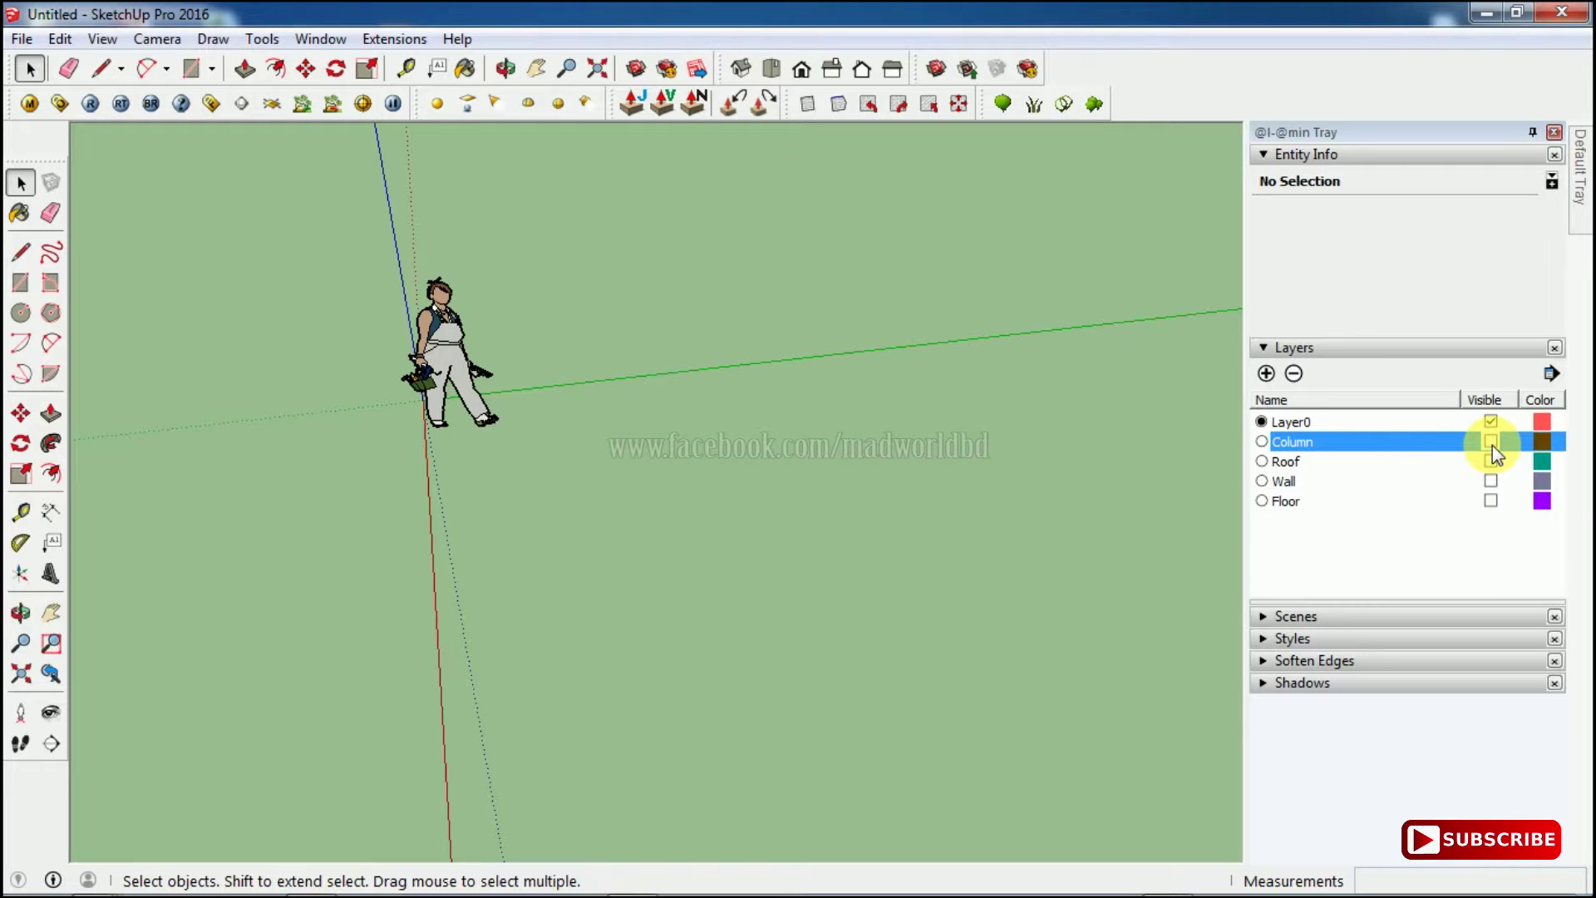
click(1491, 443)
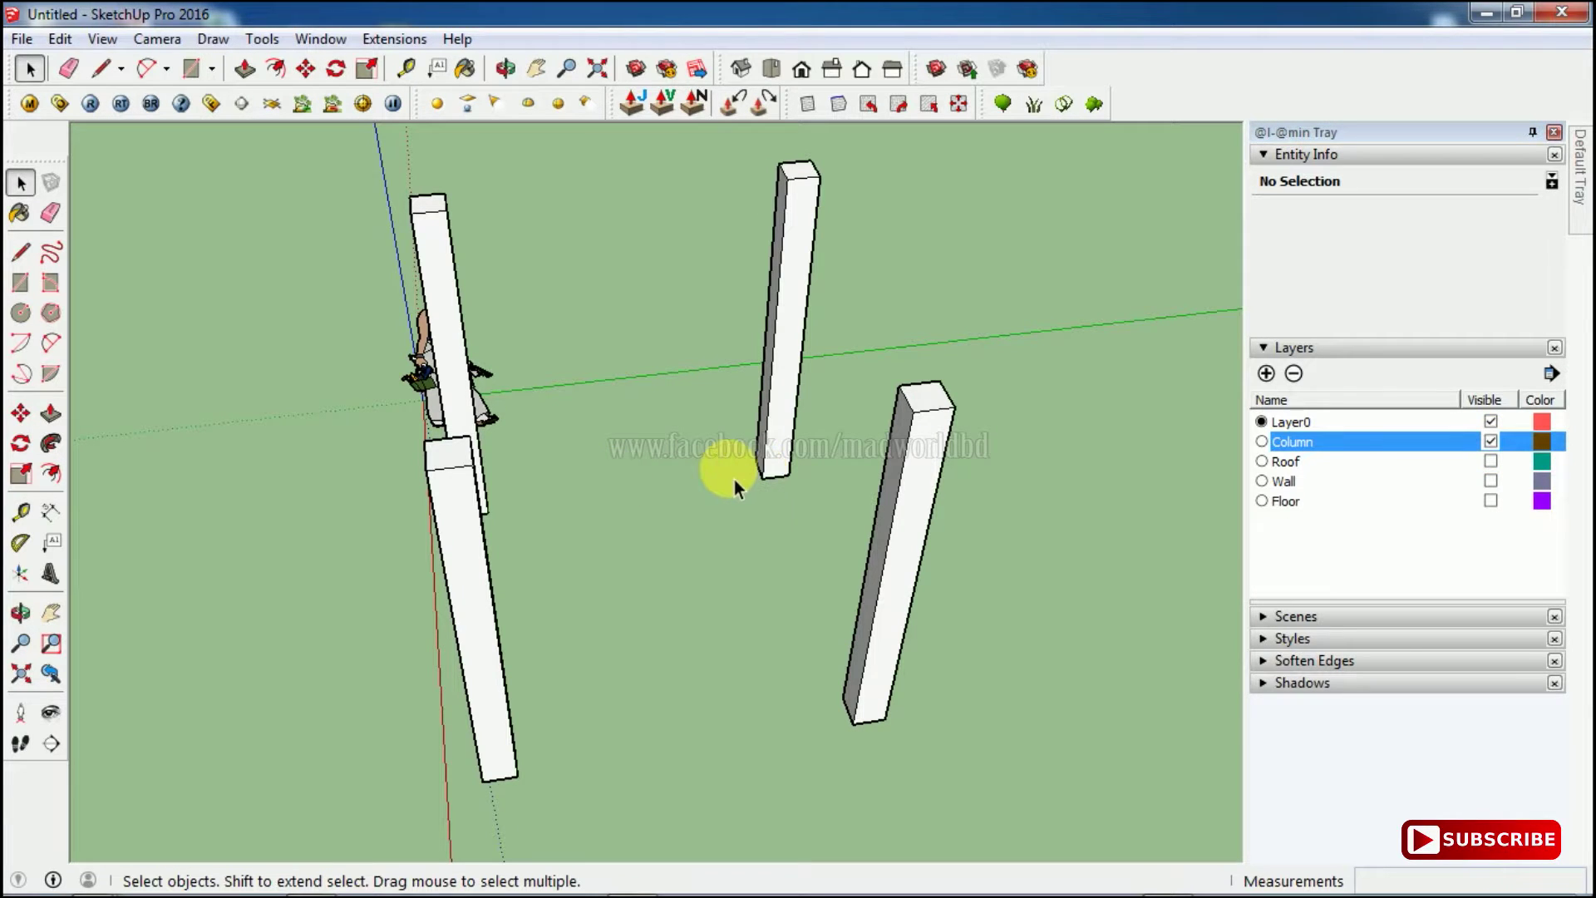
click(1490, 462)
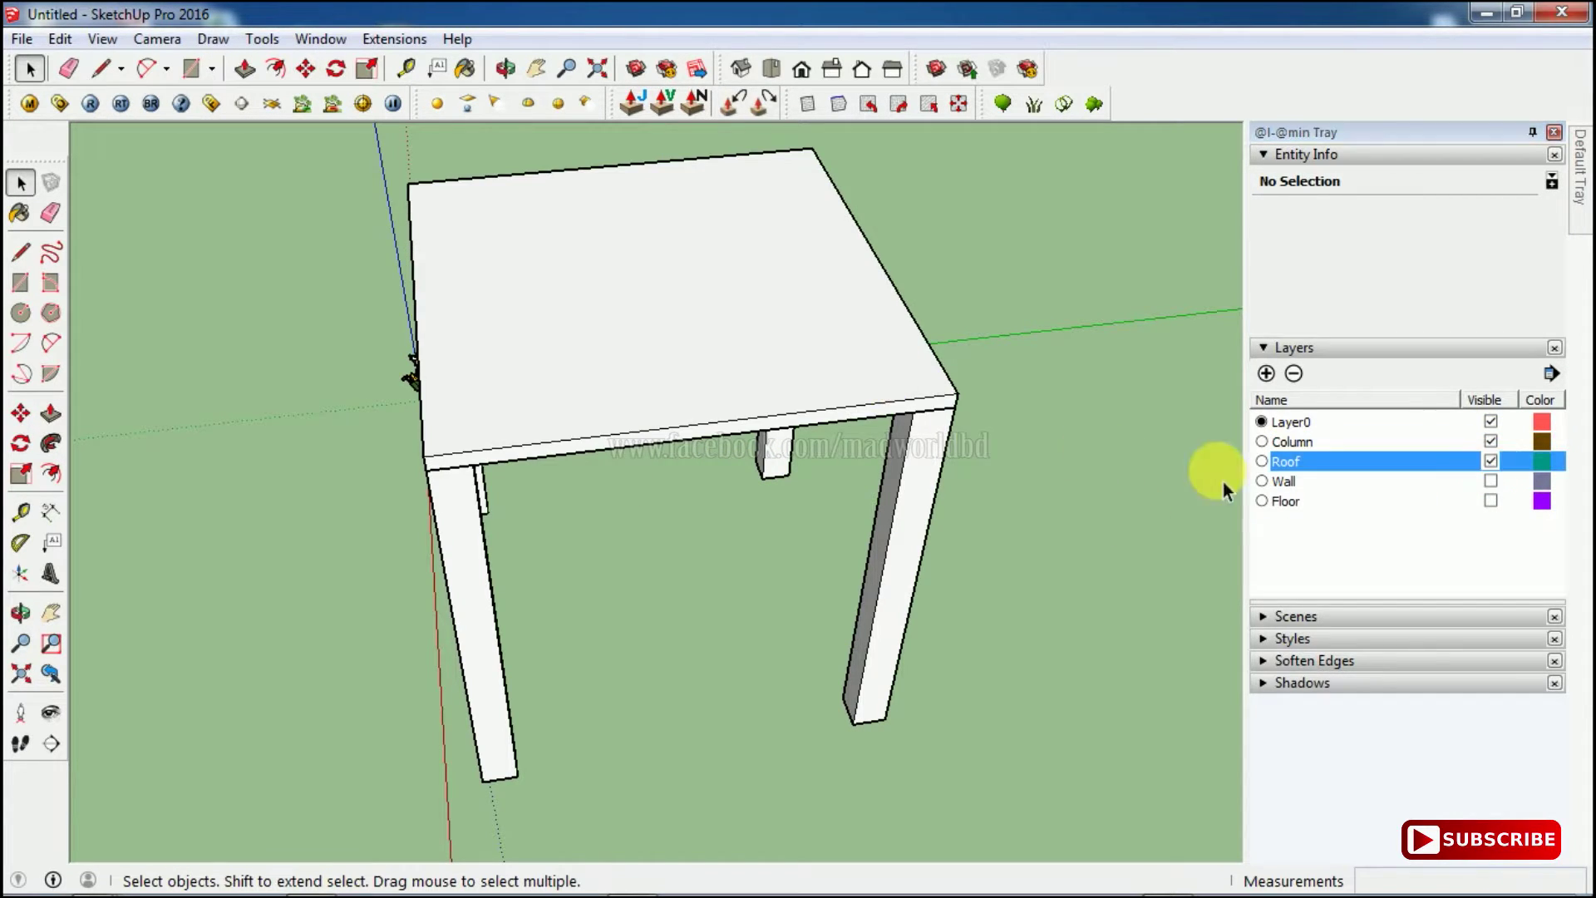
click(1490, 482)
middle_drag(620, 438, 731, 462)
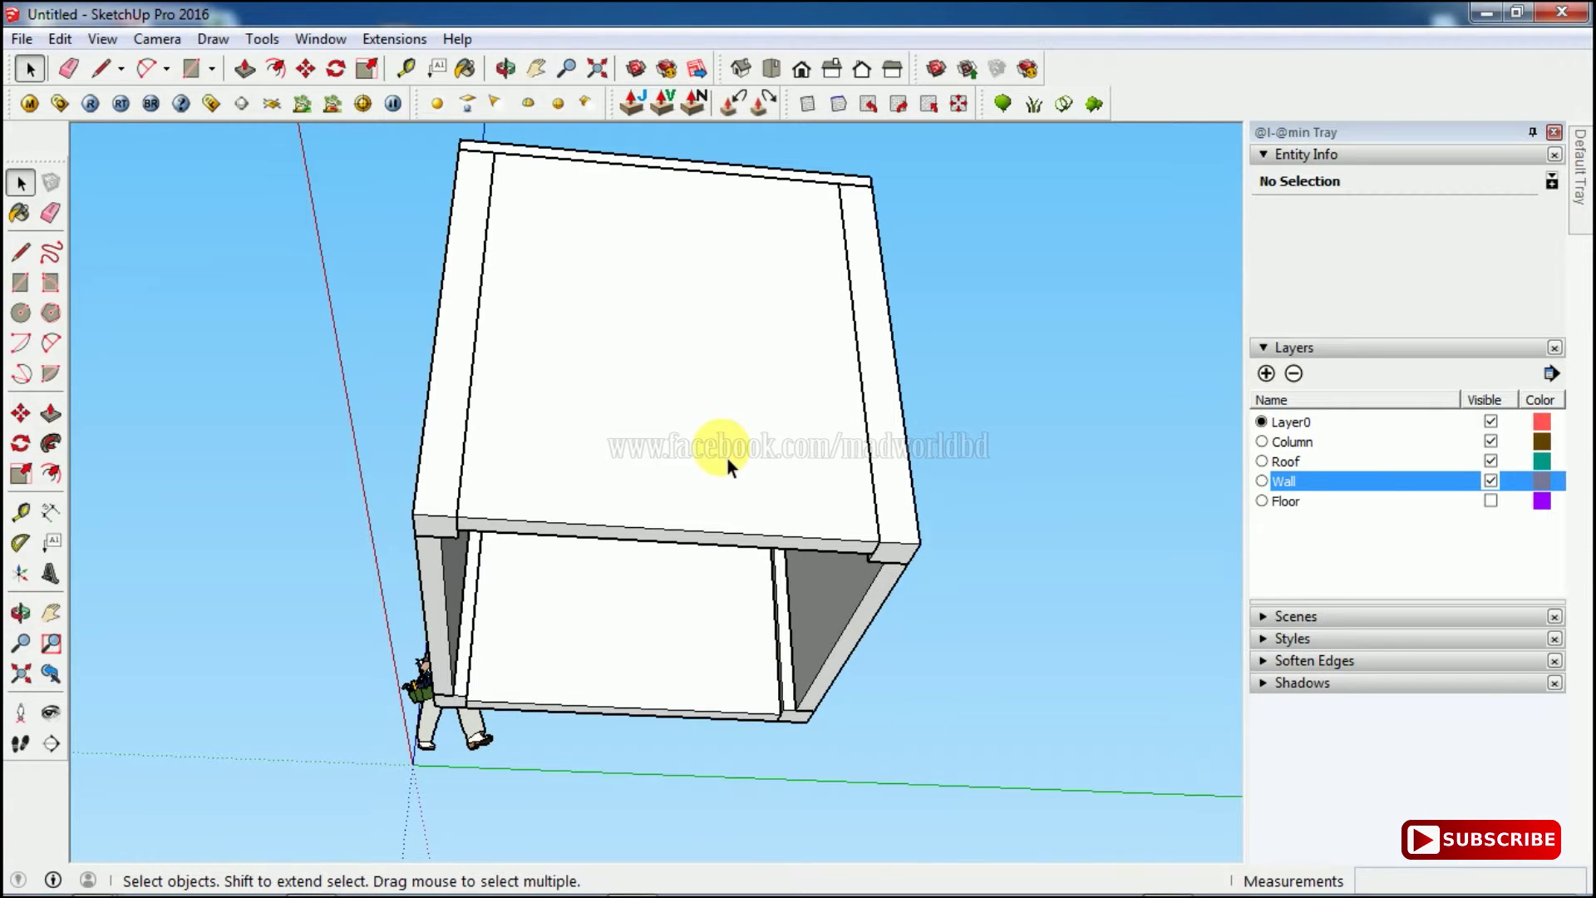
click(1360, 484)
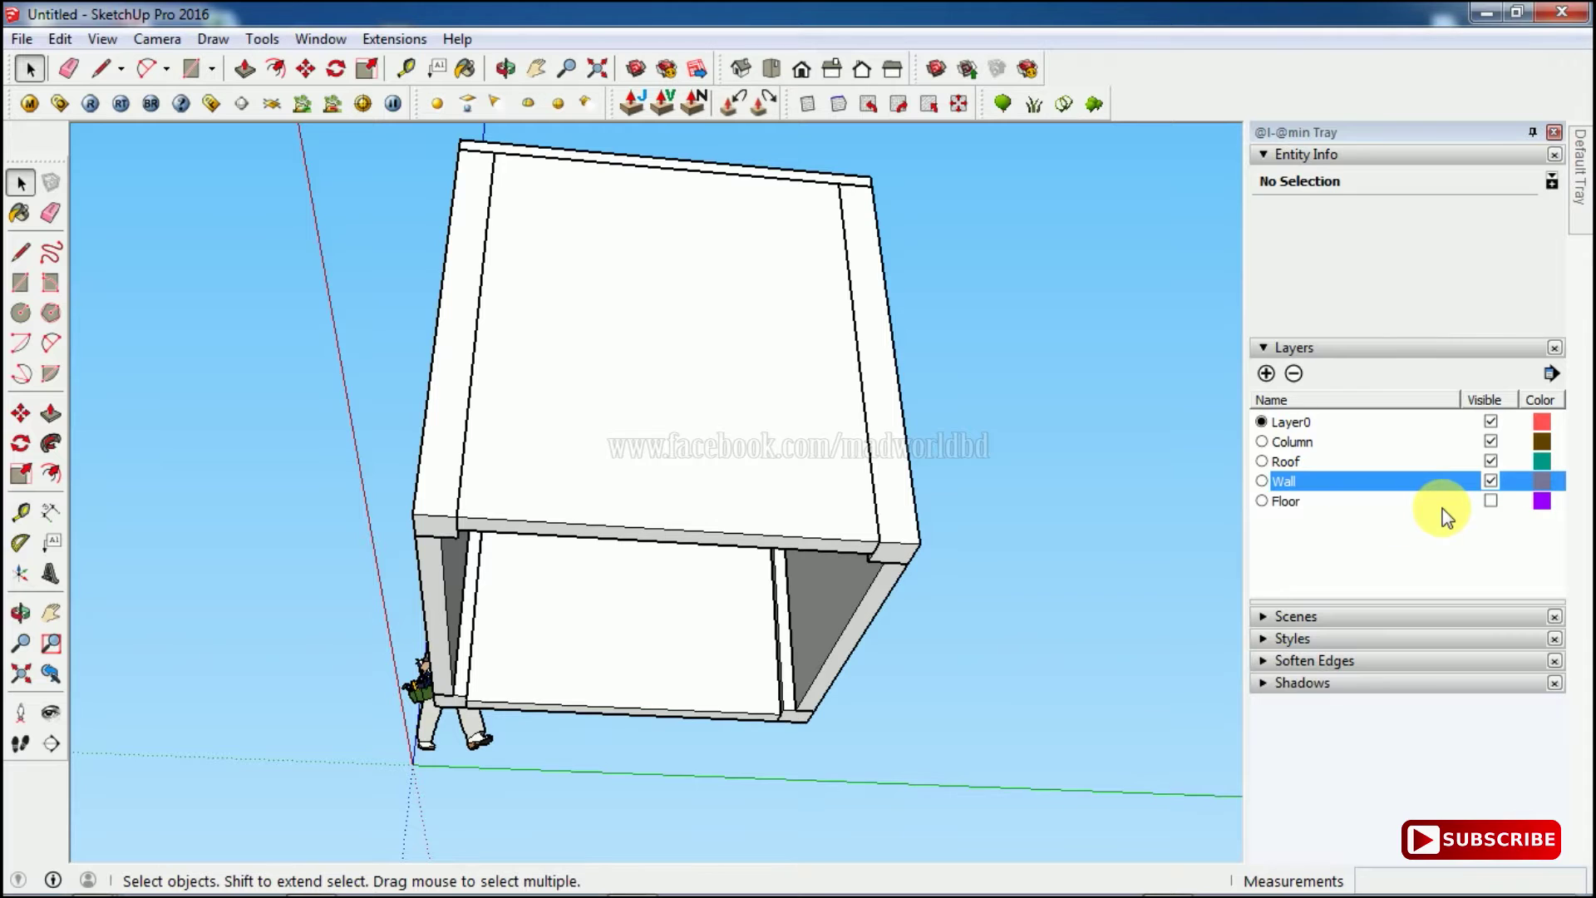
click(1491, 502)
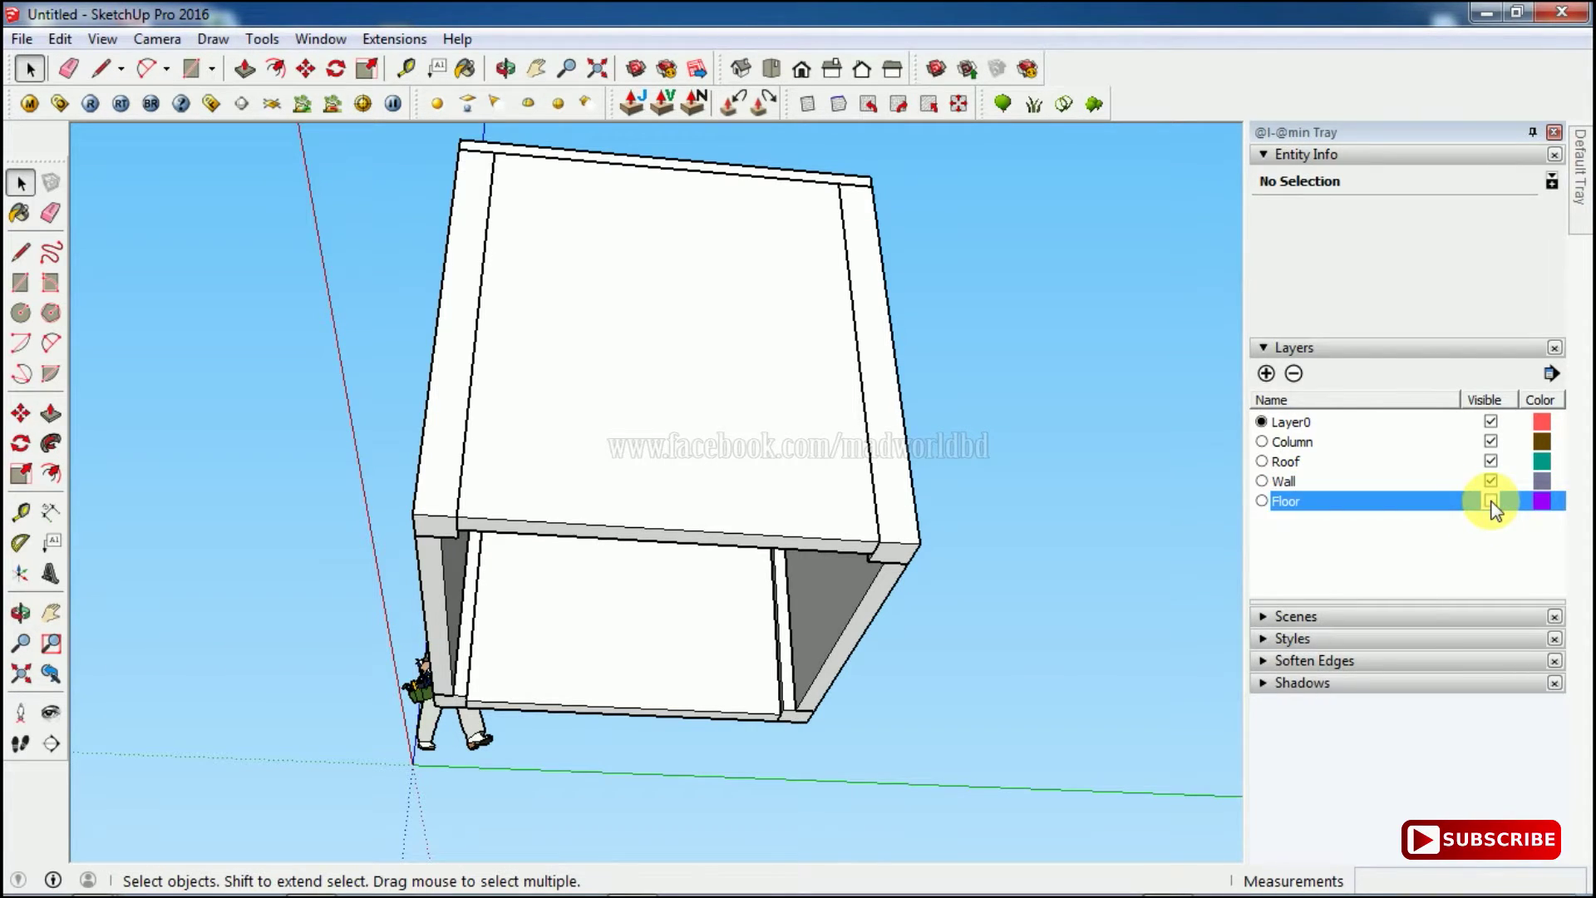
click(1491, 502)
Check the layers of the roof slab, floor and a column, then select the Column row
click(511, 402)
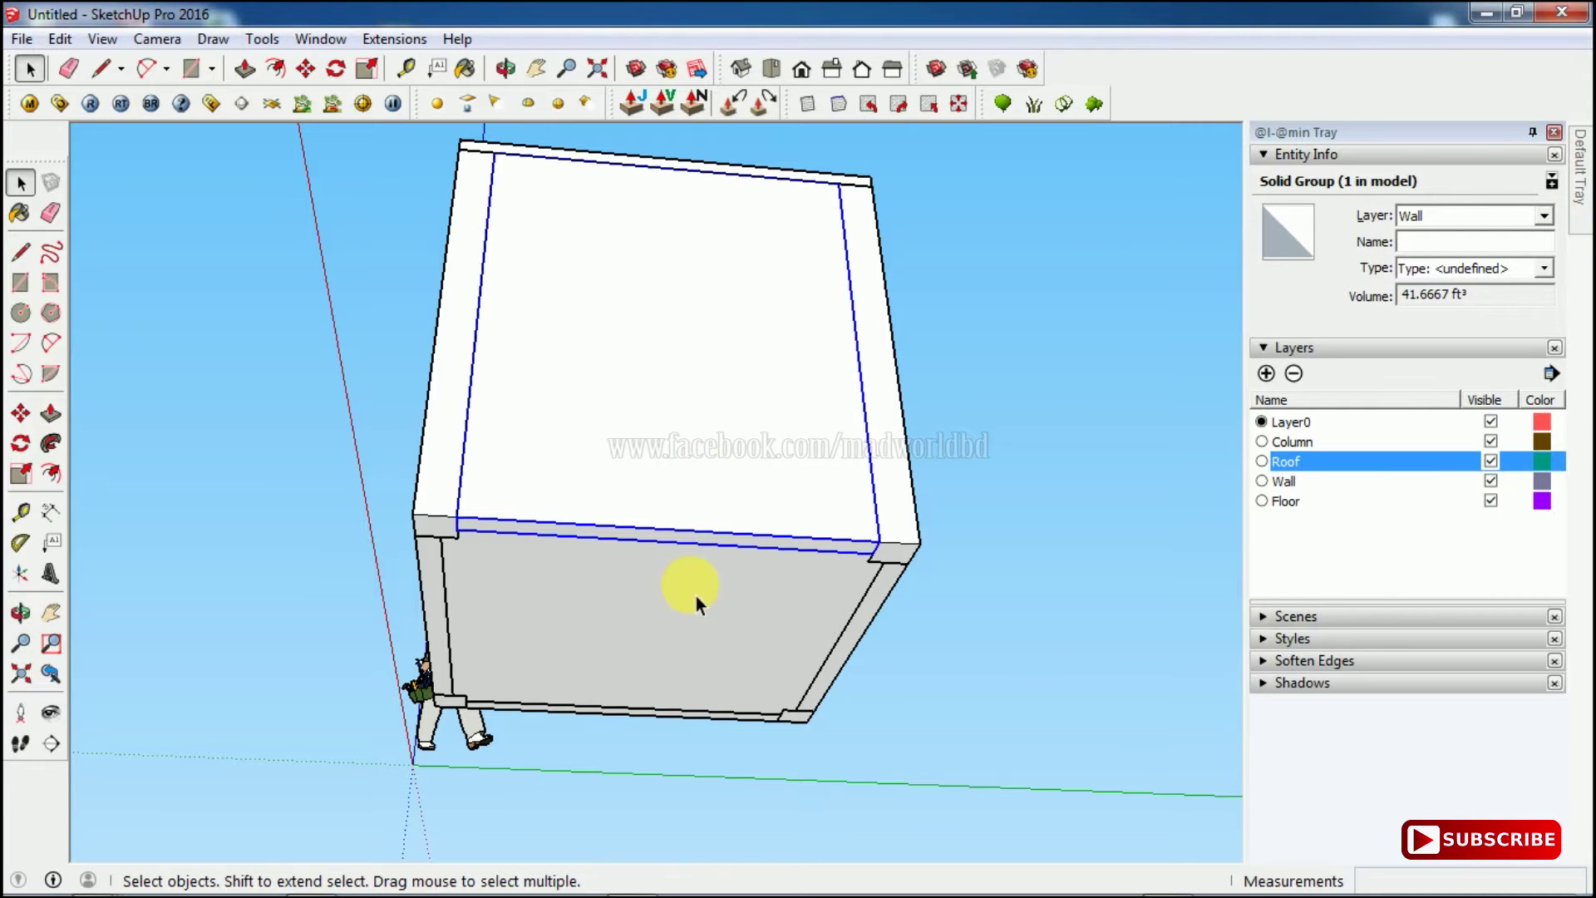
click(690, 621)
click(894, 451)
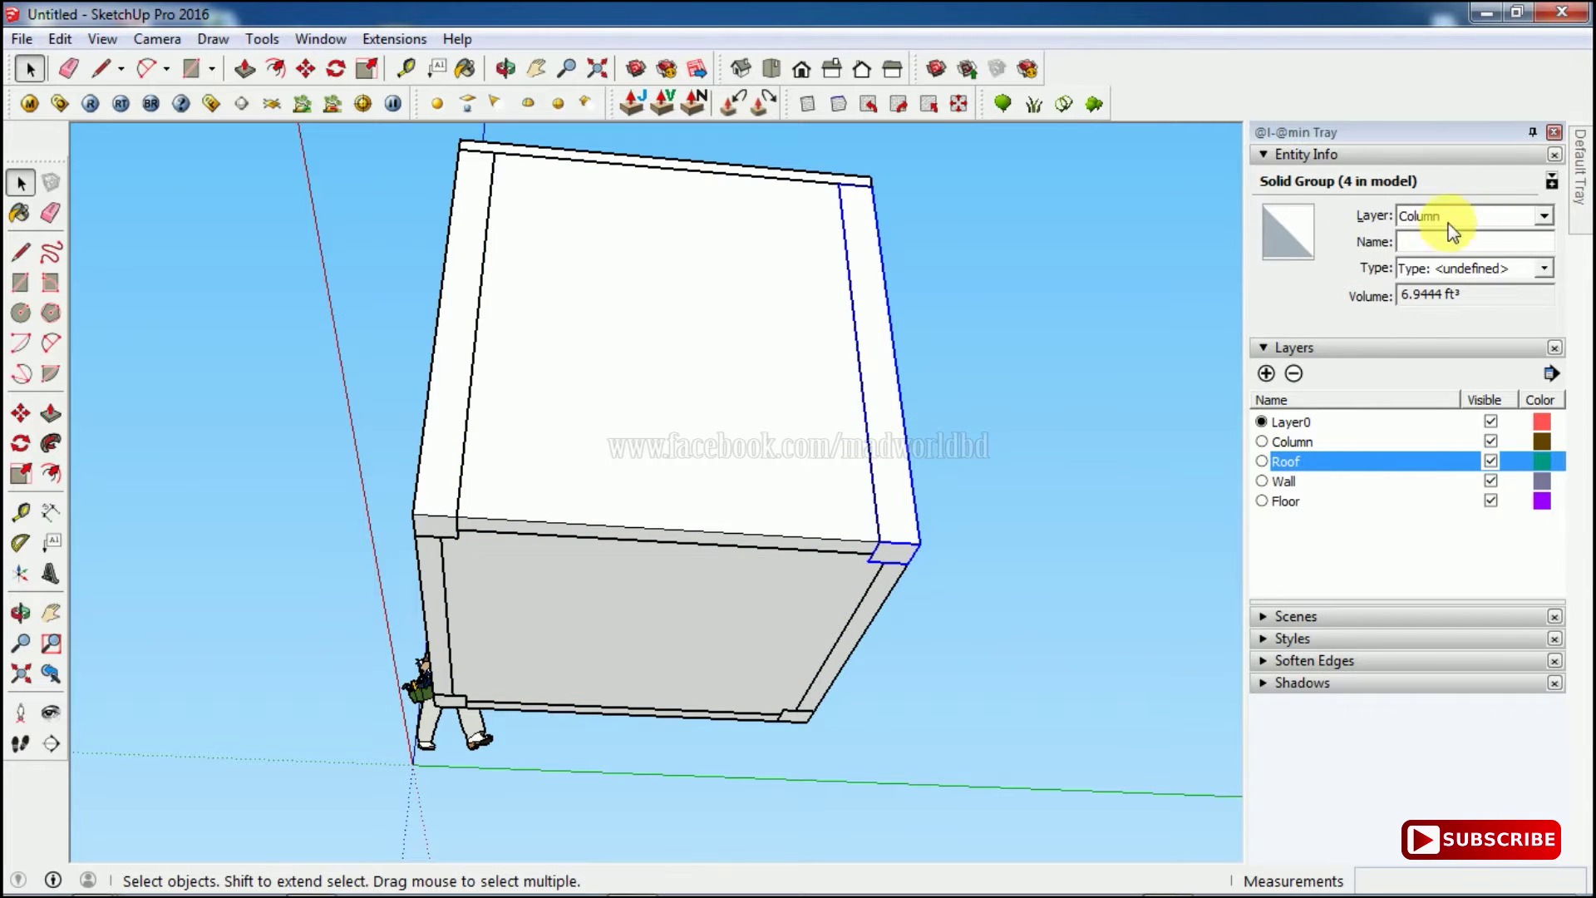
click(1285, 443)
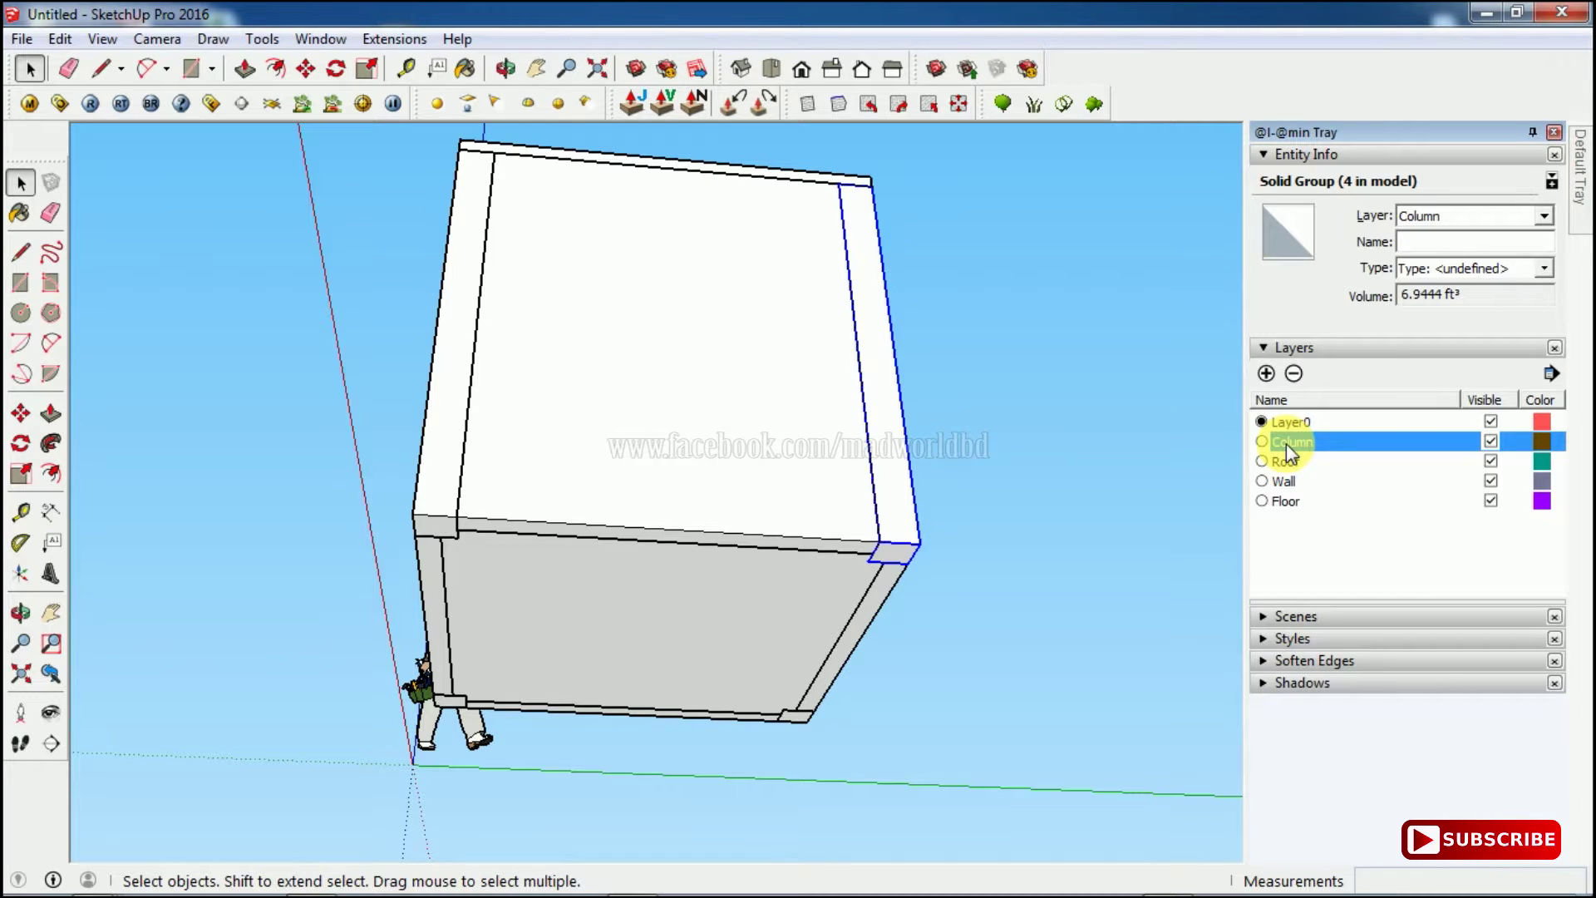
Delete the Column layer, choosing to move its columns to the default Layer0
click(1292, 374)
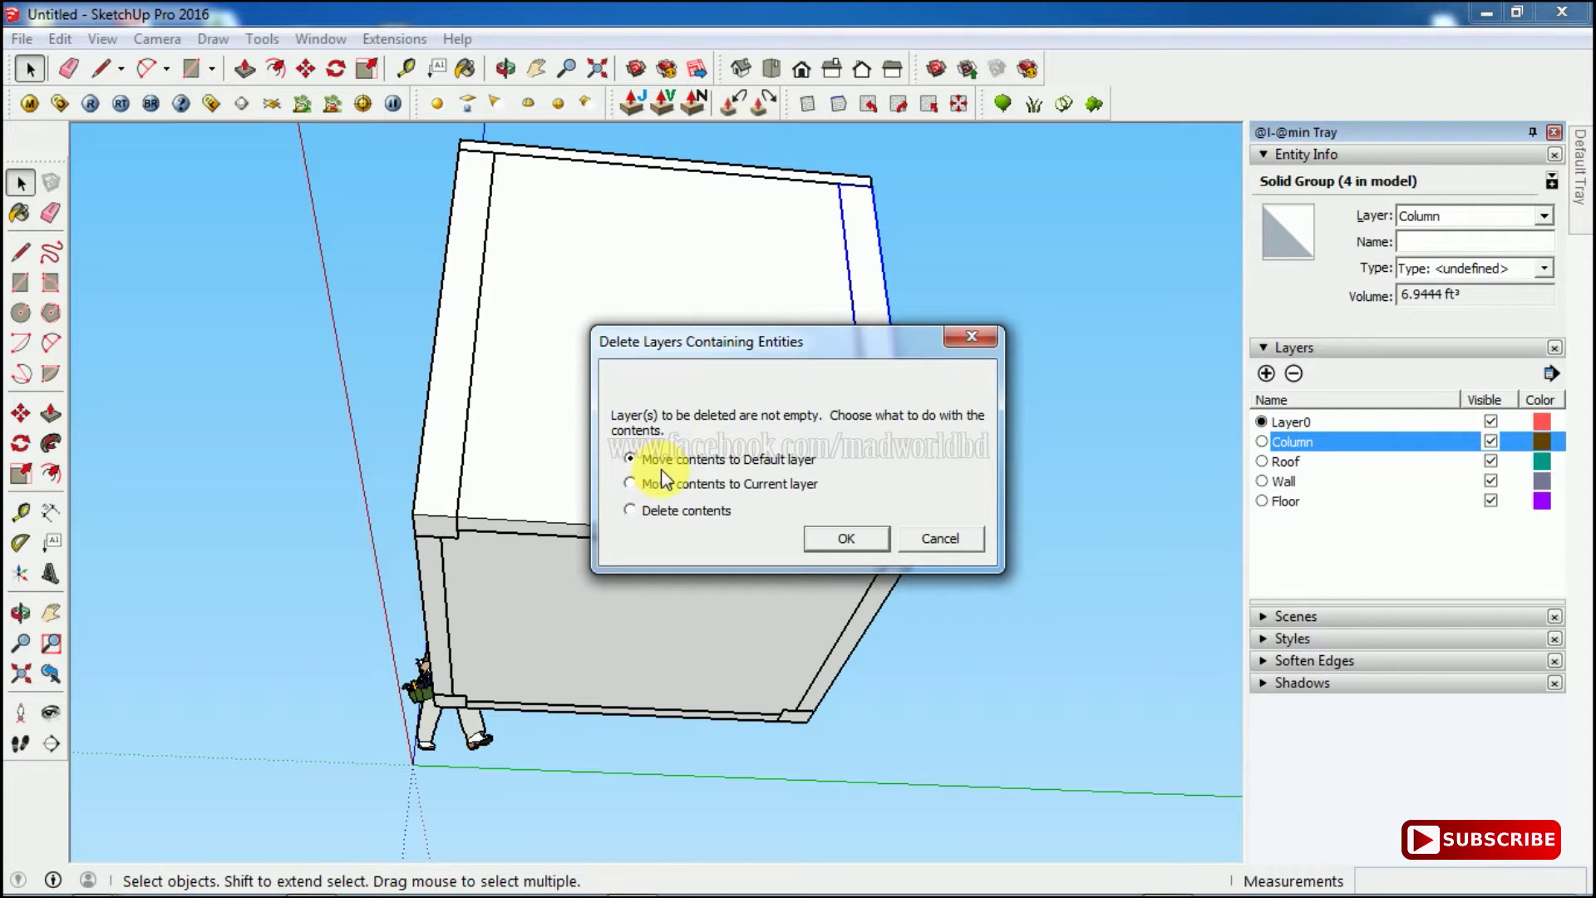
click(845, 540)
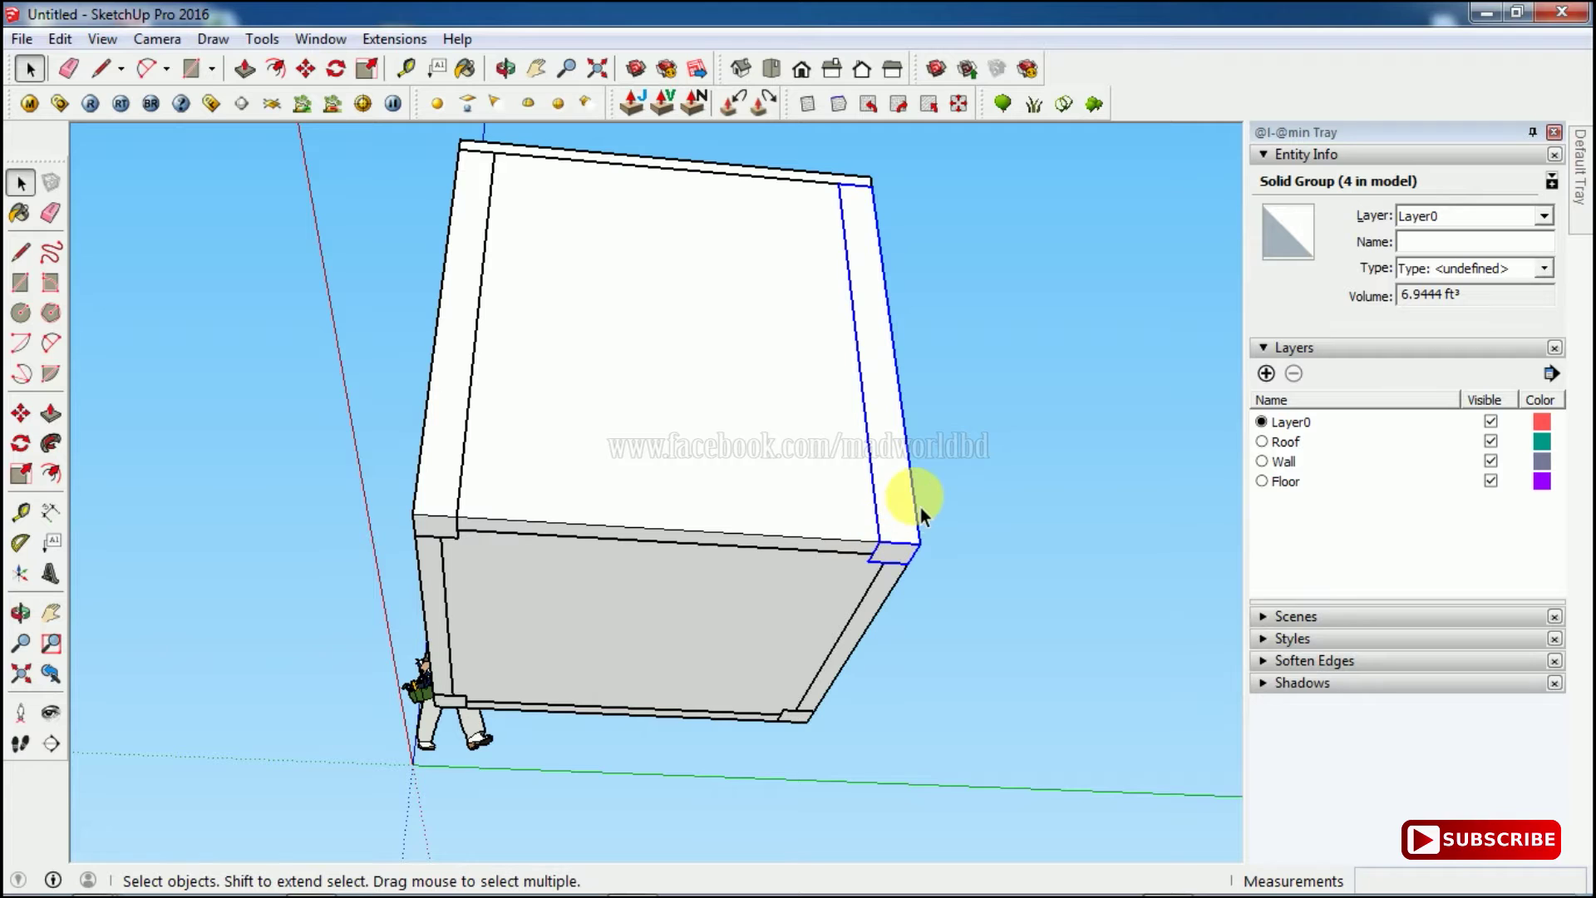
Select the Roof row and delete it, moving the roof slab to Layer0
click(1299, 446)
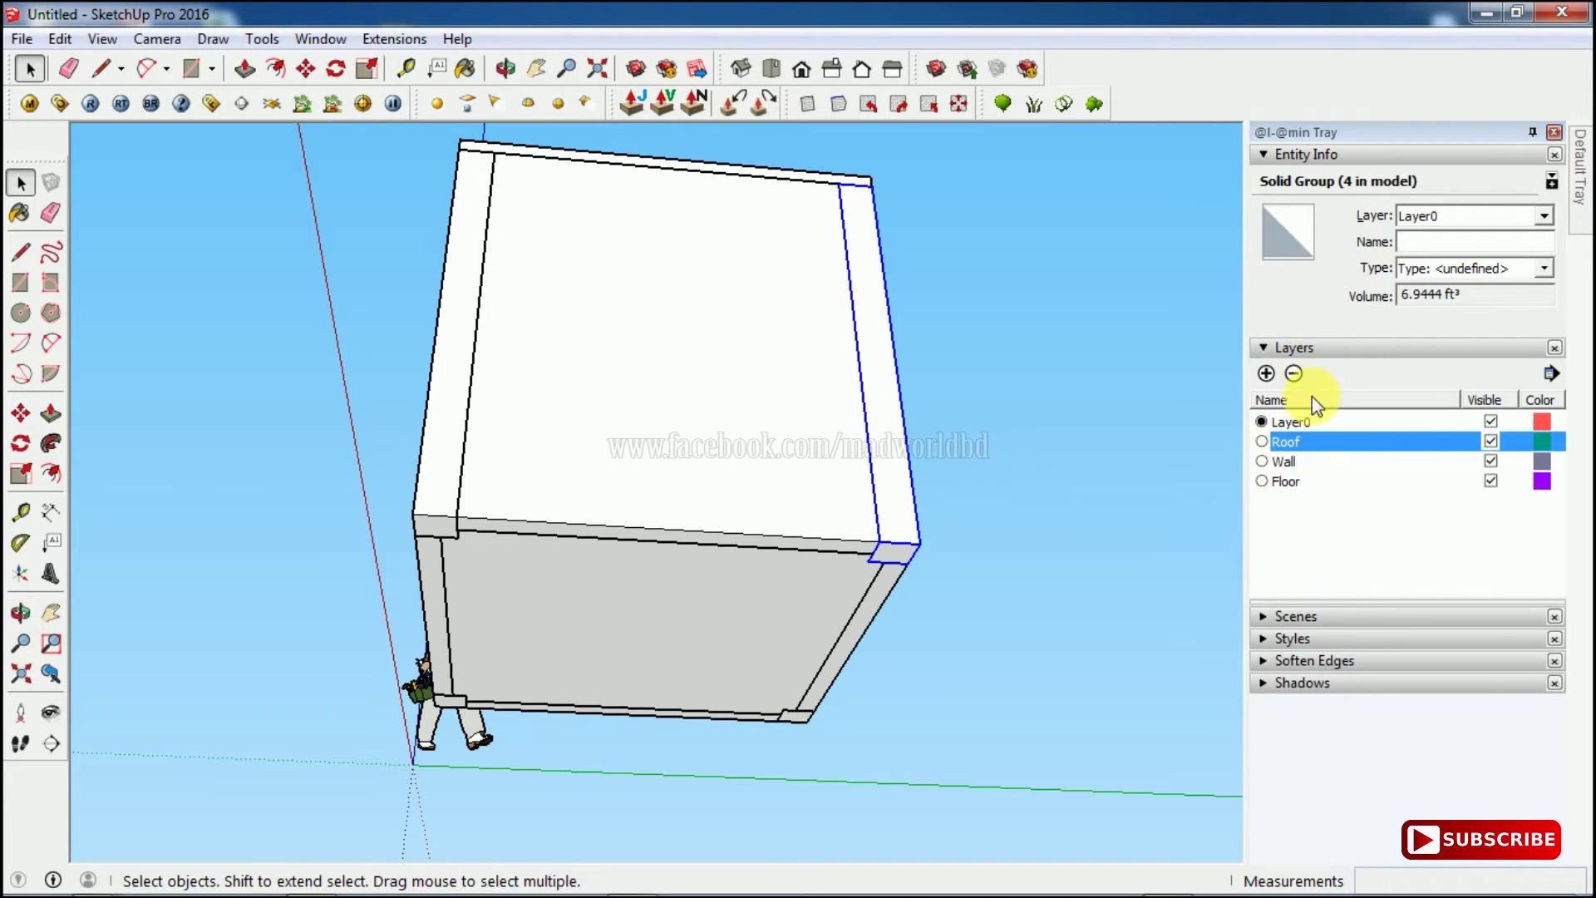
click(1294, 373)
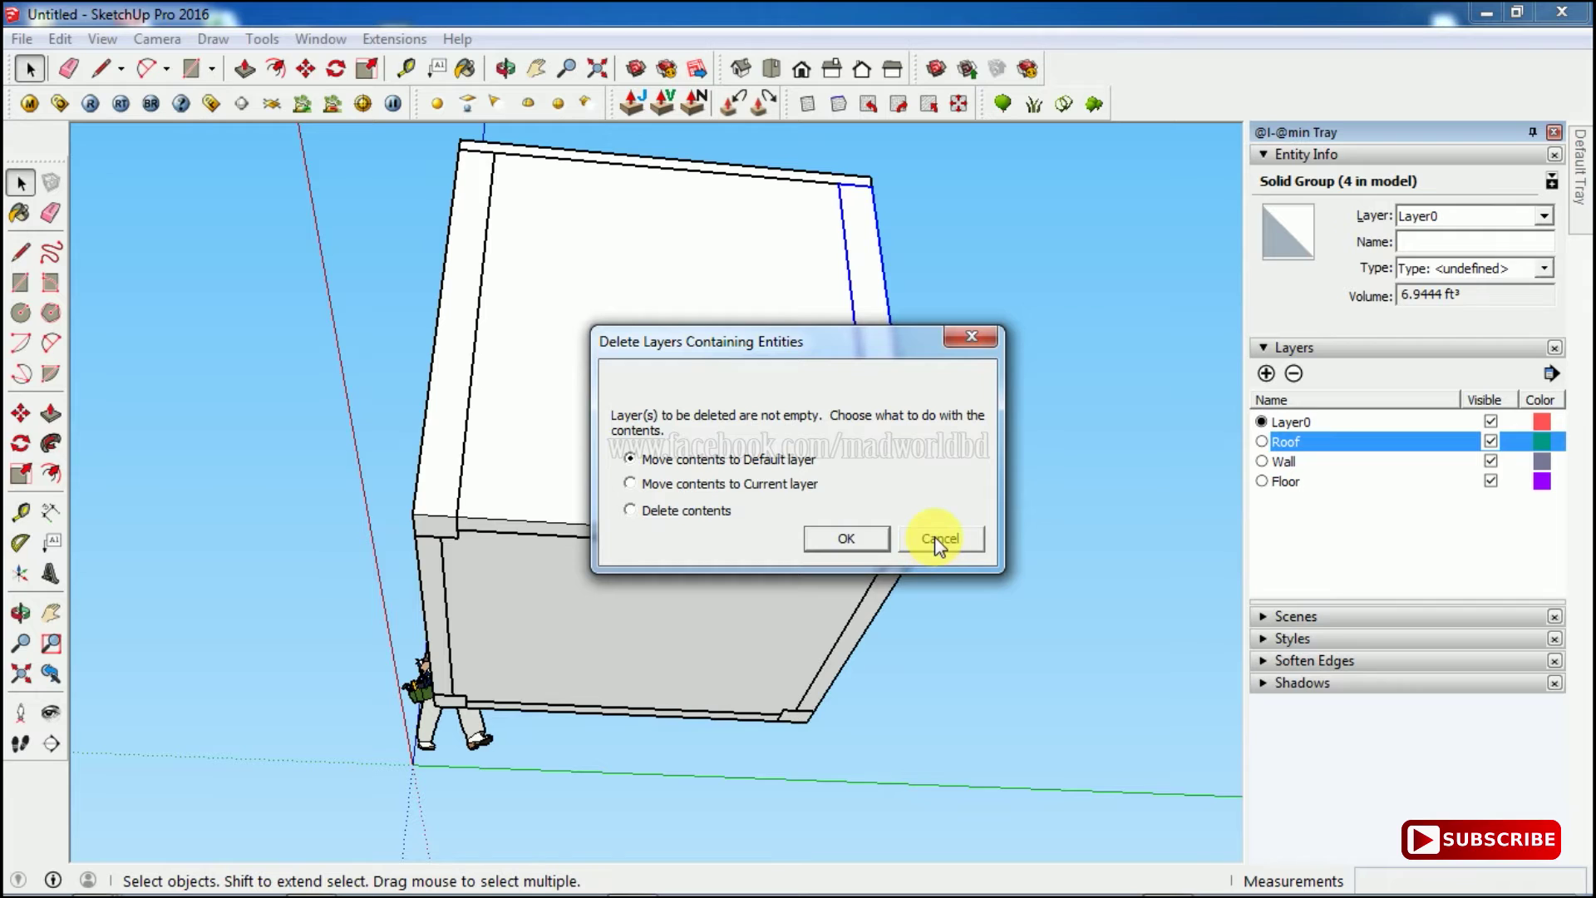
click(852, 539)
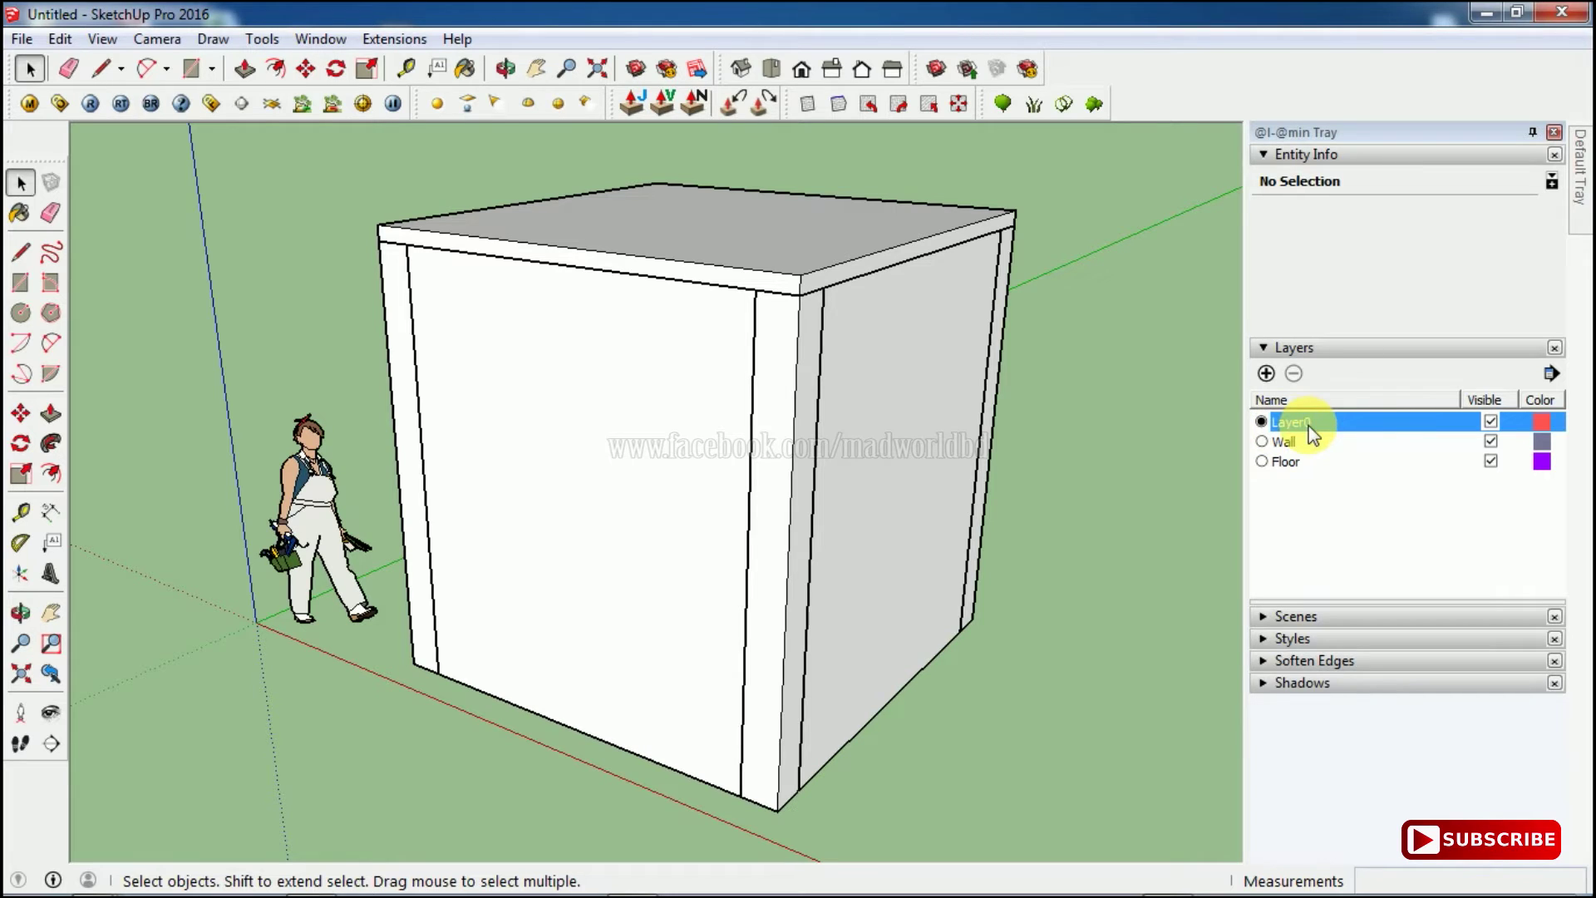
Make Wall the current layer and draw a closed outline right of the building
click(1262, 442)
key(l)
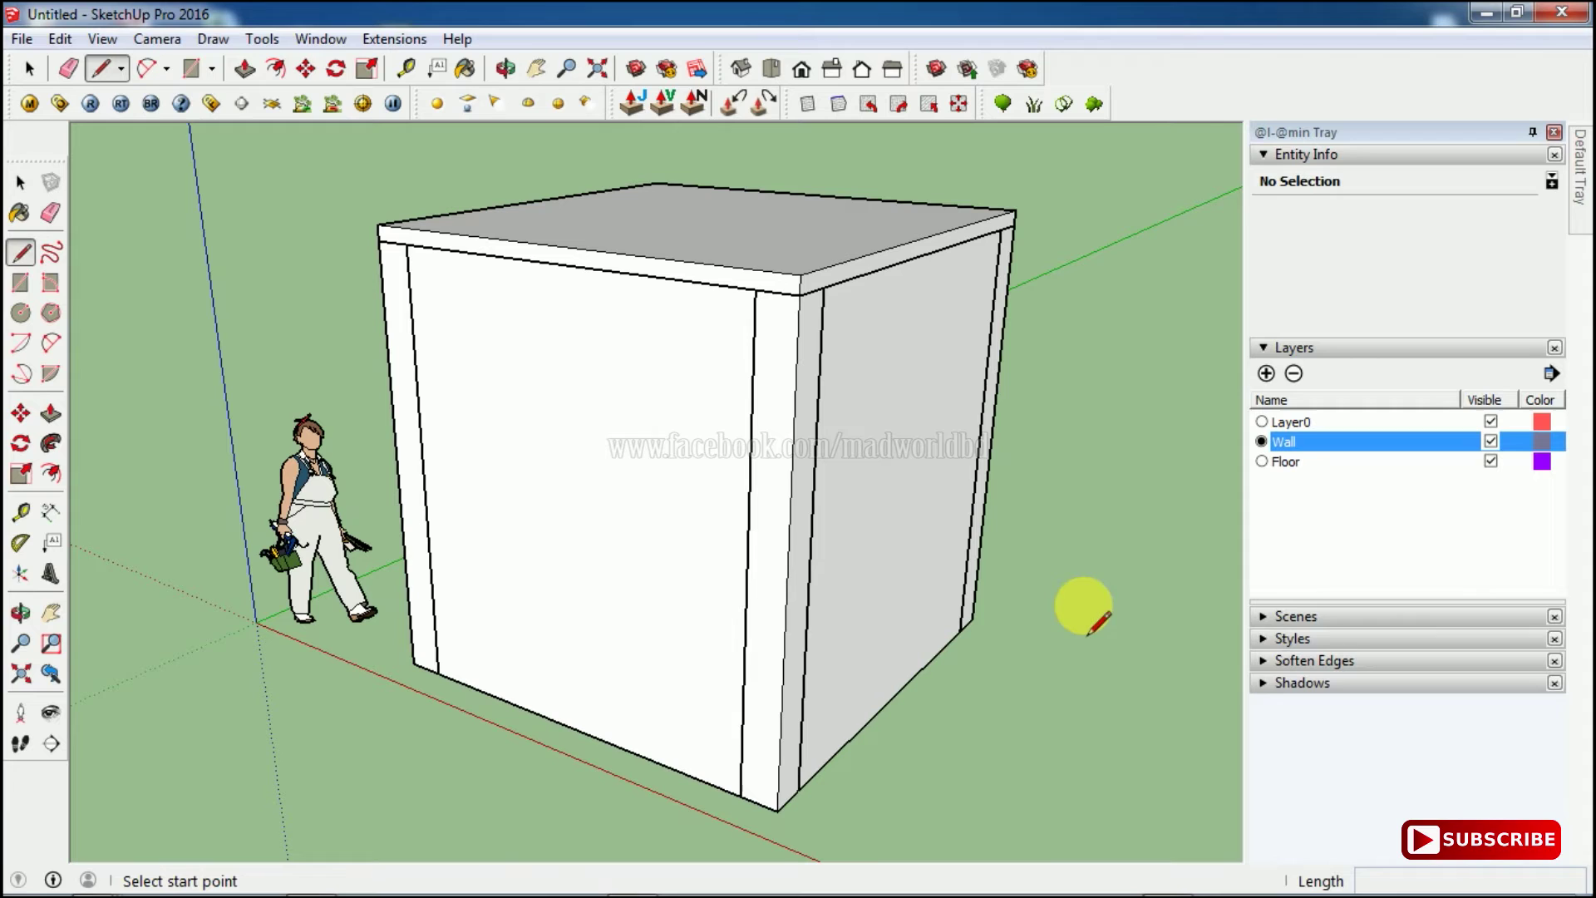
click(1084, 605)
click(1157, 517)
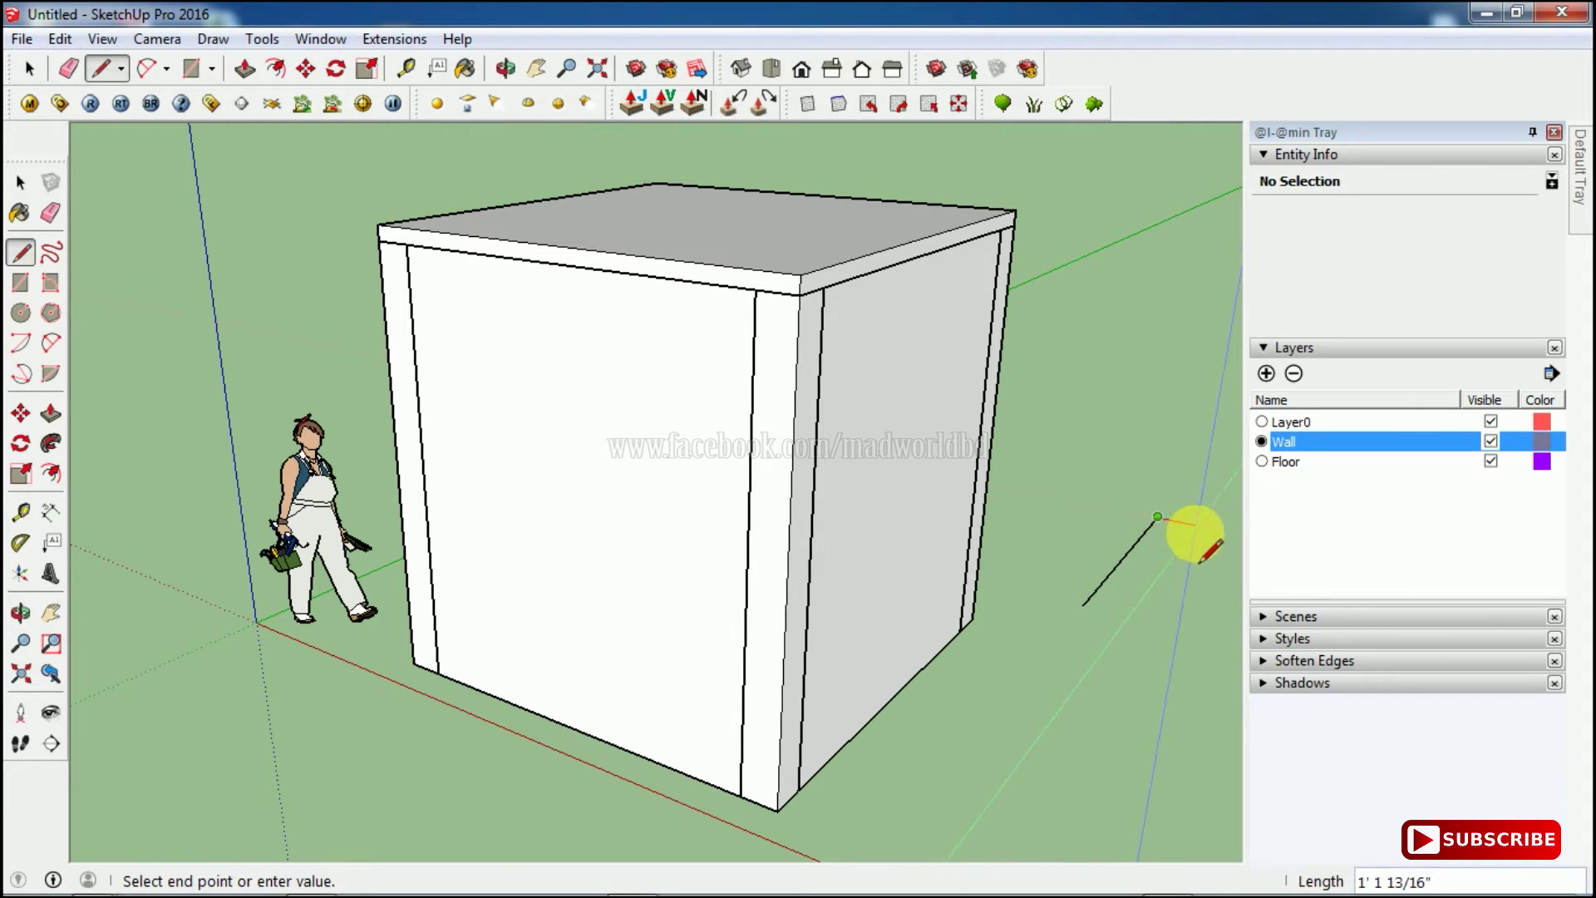
click(1196, 525)
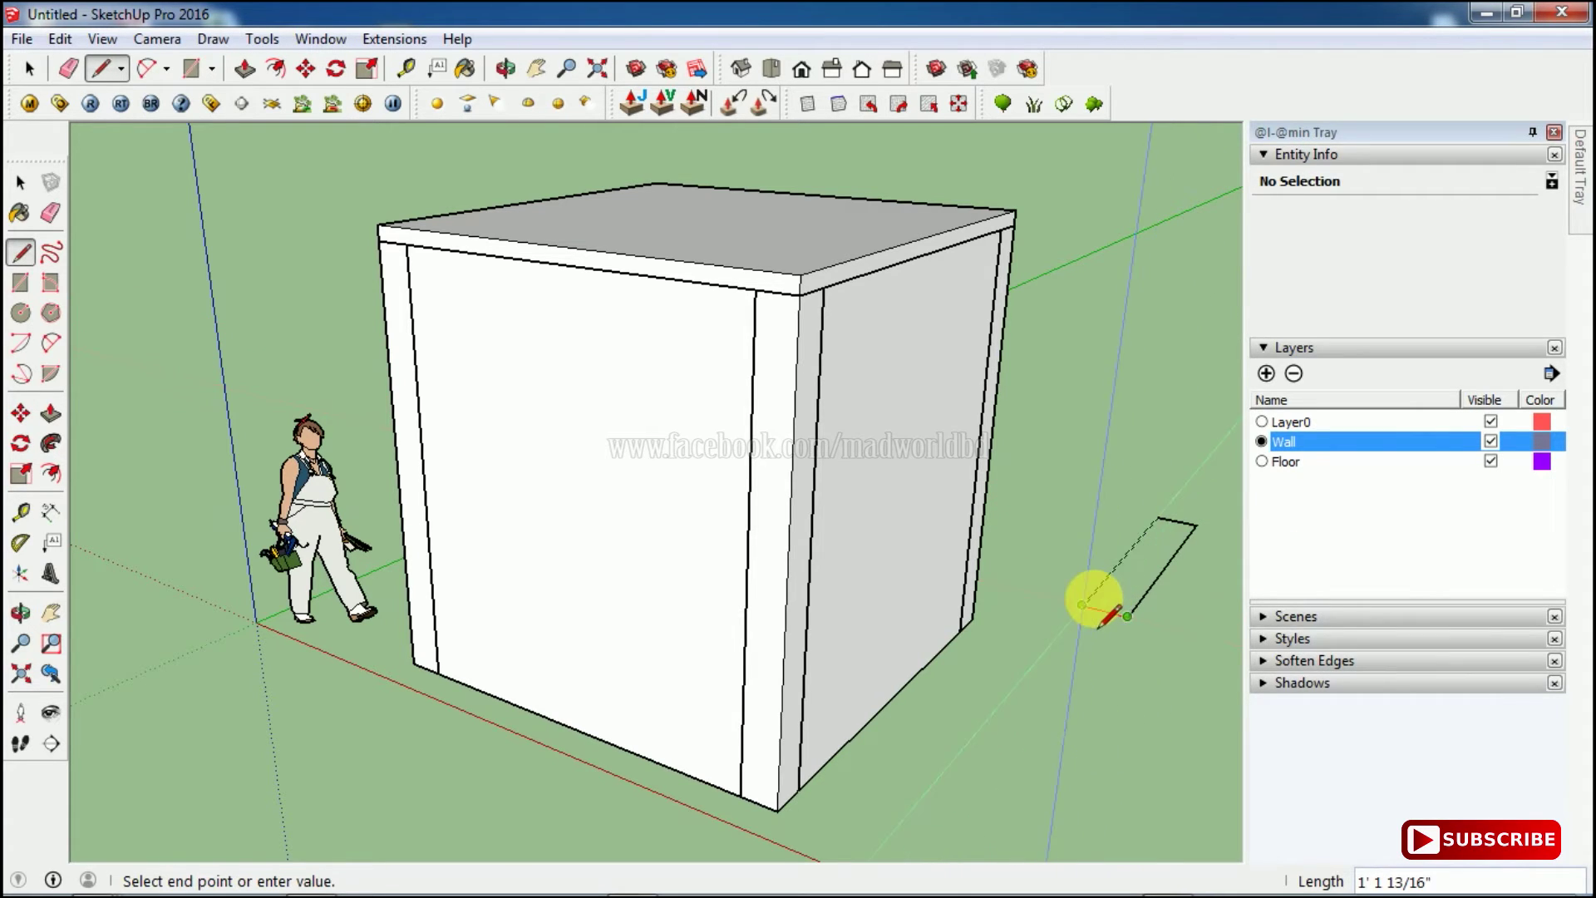
click(1083, 605)
key(space)
Push/Pull the outline up into a block, check its layer, and make Floor current
key(p)
click(1133, 541)
click(1122, 499)
key(space)
click(1115, 522)
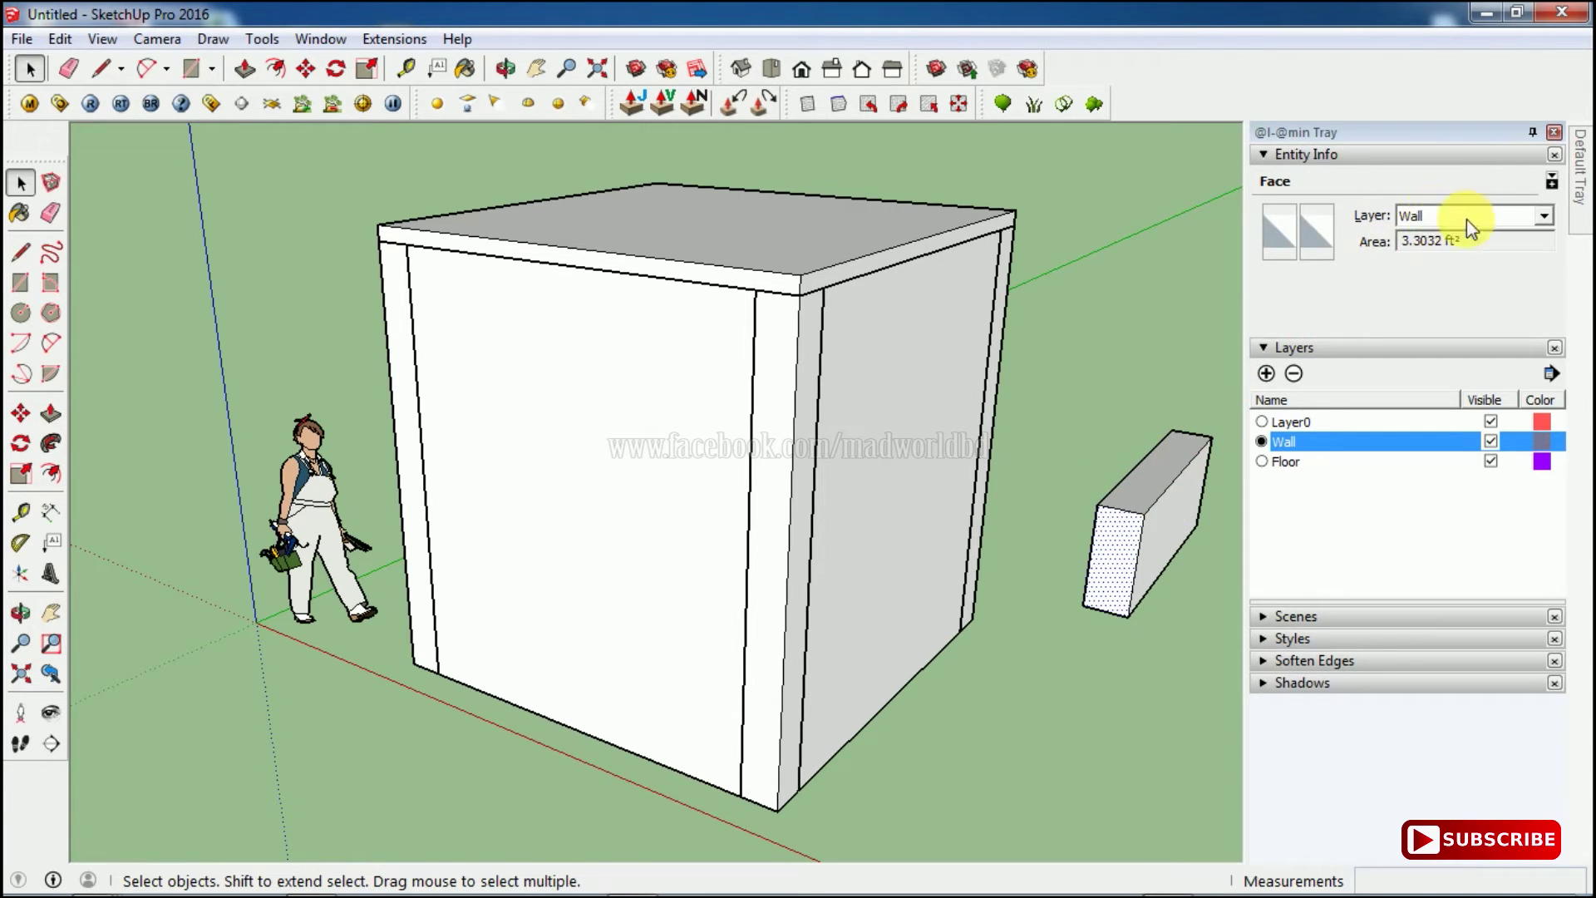
click(1262, 461)
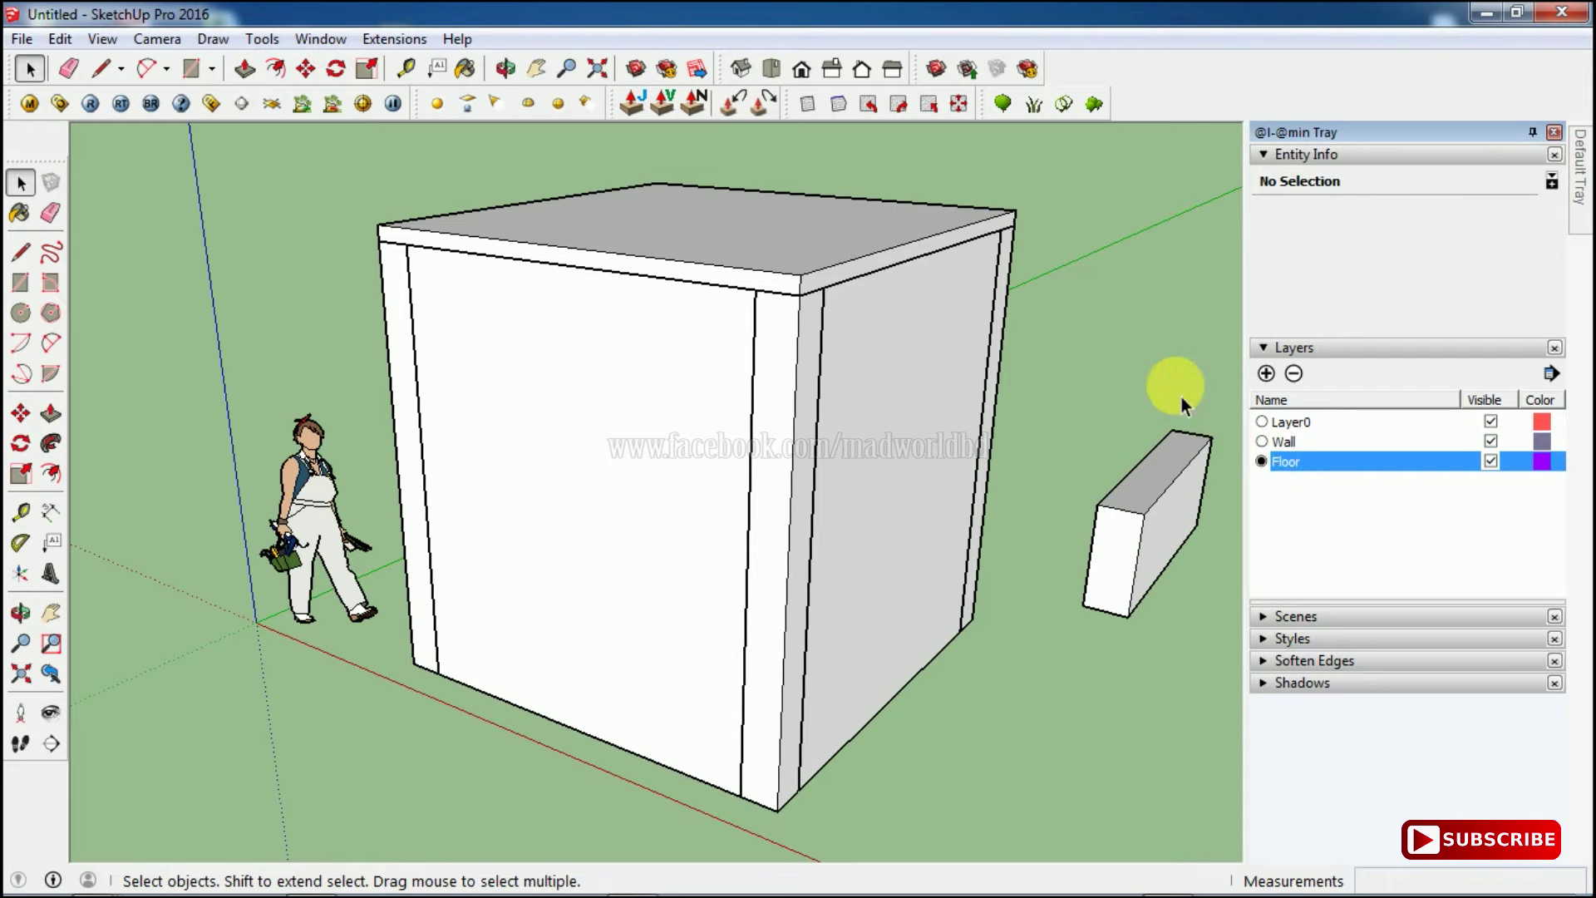
Draw a rectangle right of the building, raise it into a thin slab, then make Layer0 current
key(r)
click(1106, 263)
click(1152, 337)
key(p)
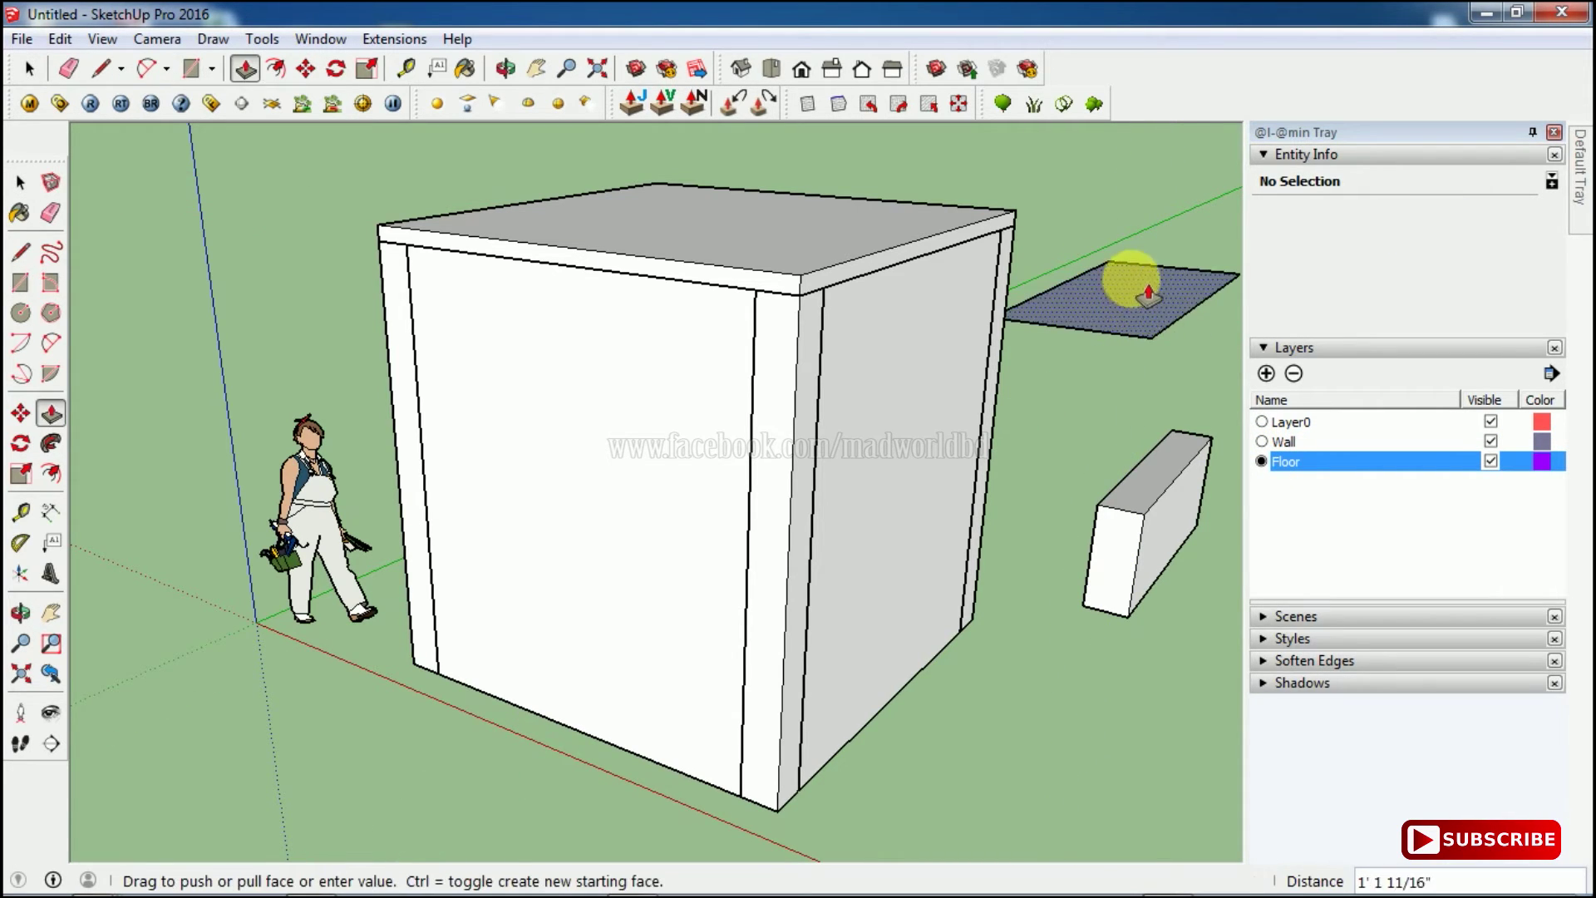
drag(1146, 291, 1134, 278)
key(space)
click(1171, 296)
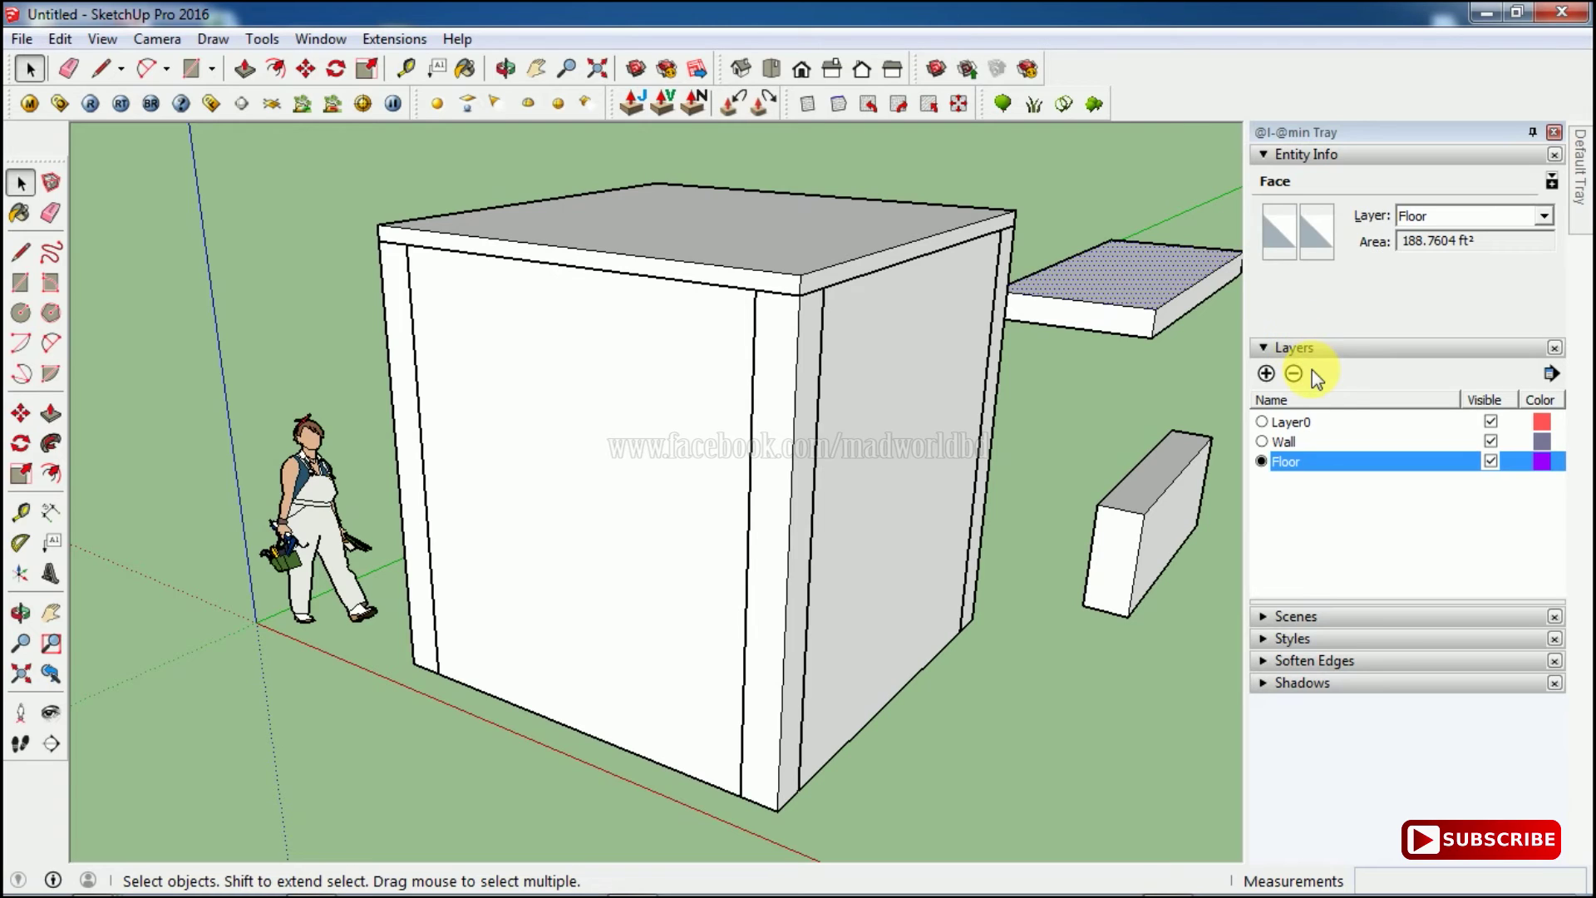
click(1289, 420)
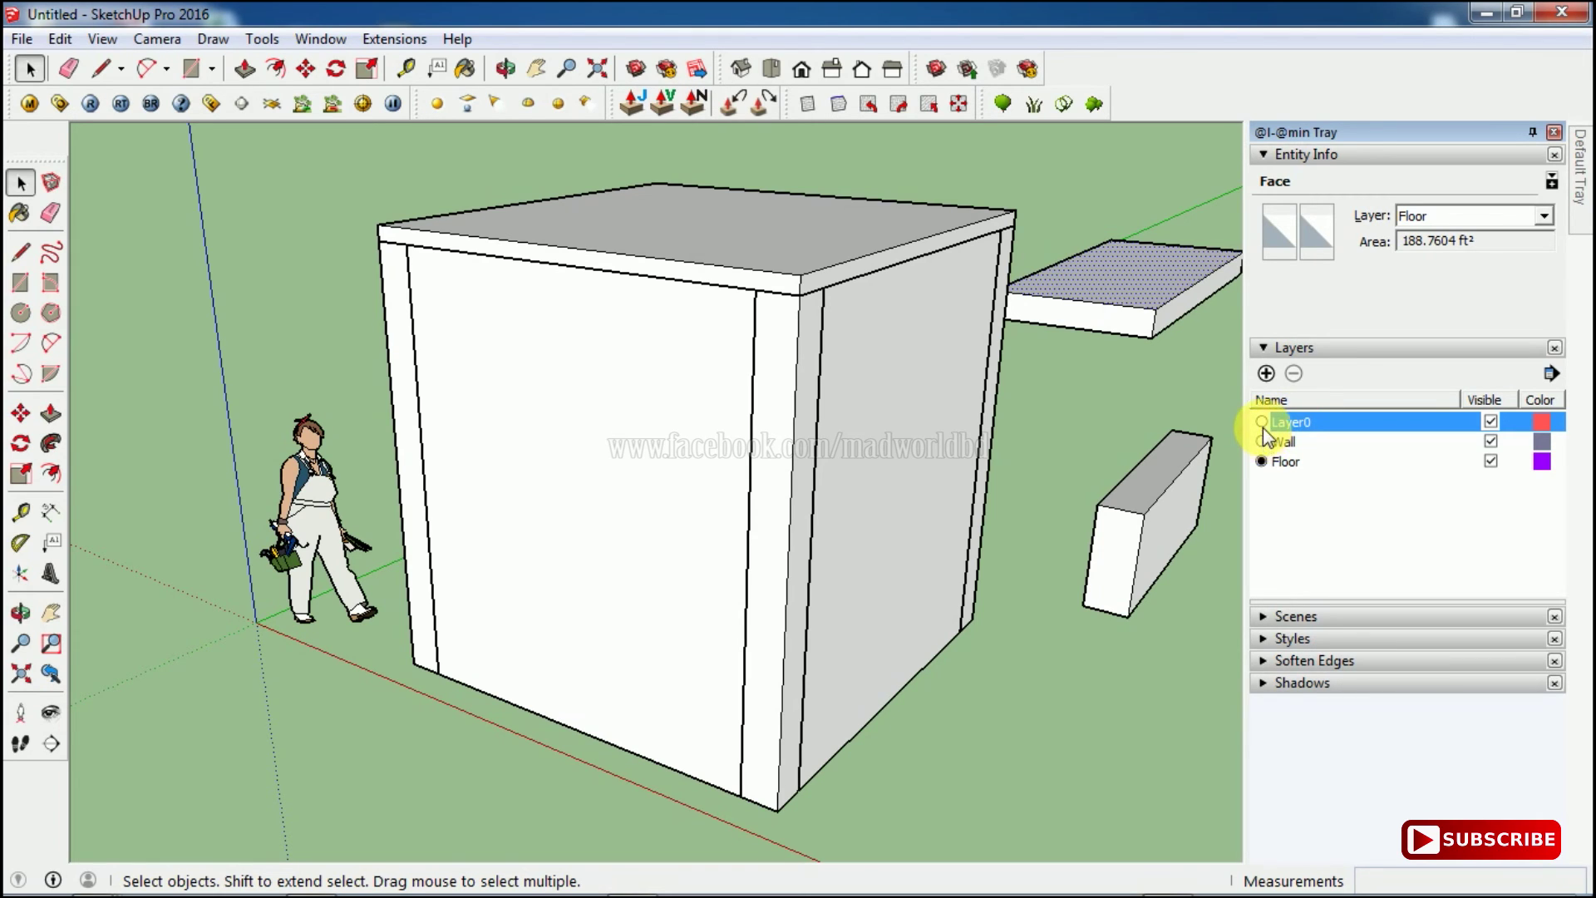
click(1262, 423)
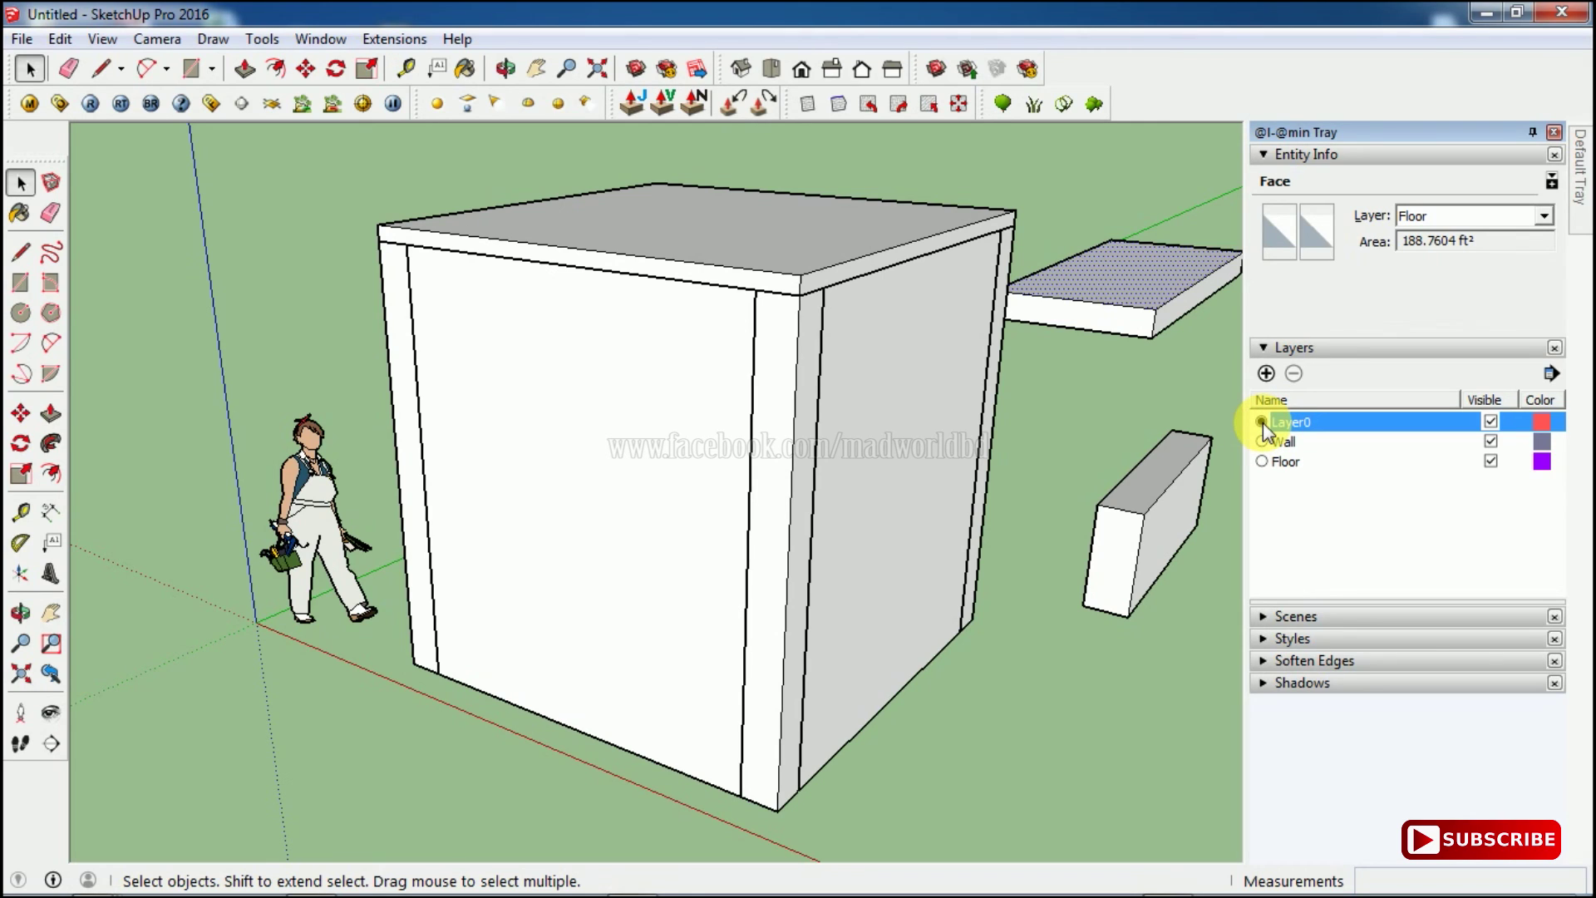